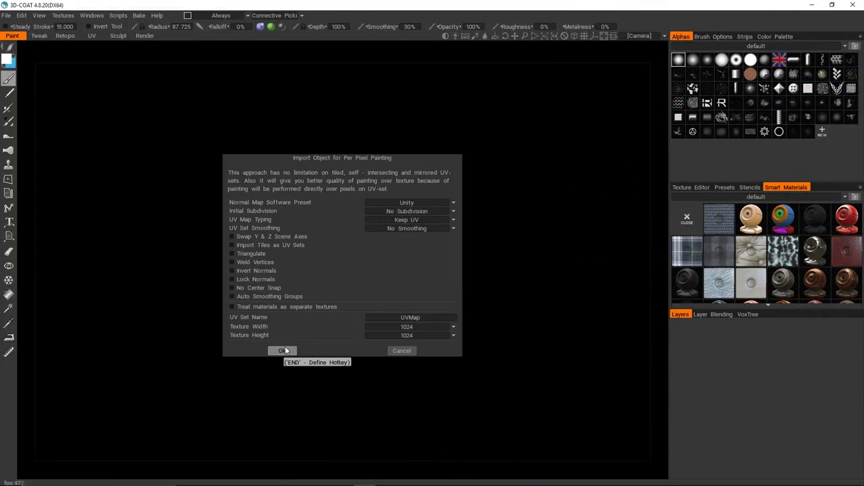
Import the untextured robot arm model into 3D-Coat's Paint workspace for per-pixel painting
left_click(285, 350)
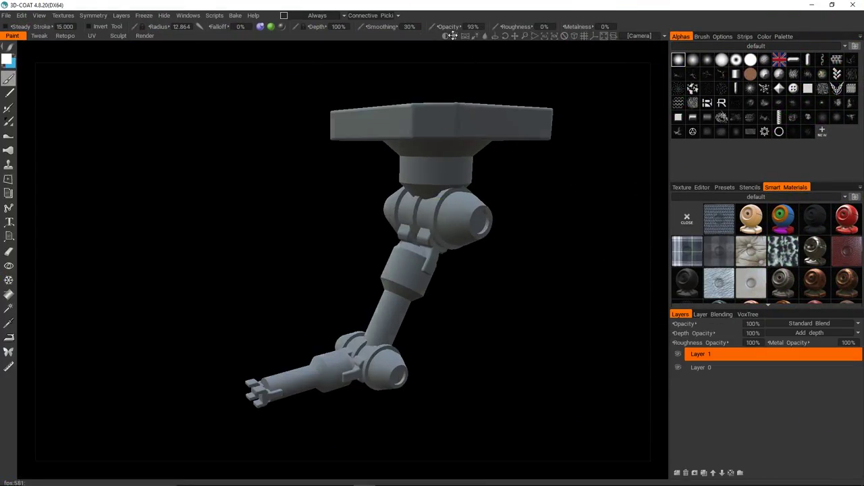
Calculate ambient occlusion and curvature maps for the robot arm
left_click(62, 15)
left_click(91, 160)
left_click(91, 172)
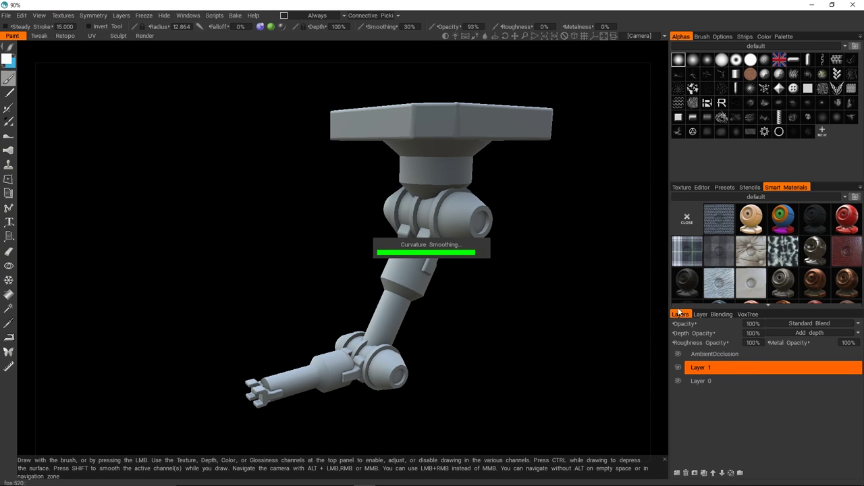
Fill the arm's pale joint parts with a chrome metal smart material
left_click(757, 197)
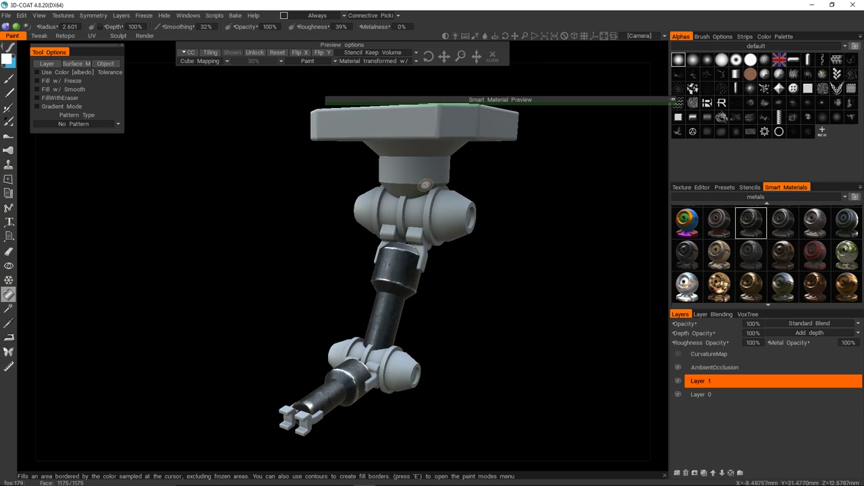
left_click_drag(525, 359, 511, 245)
scroll(794, 257, "up", 1)
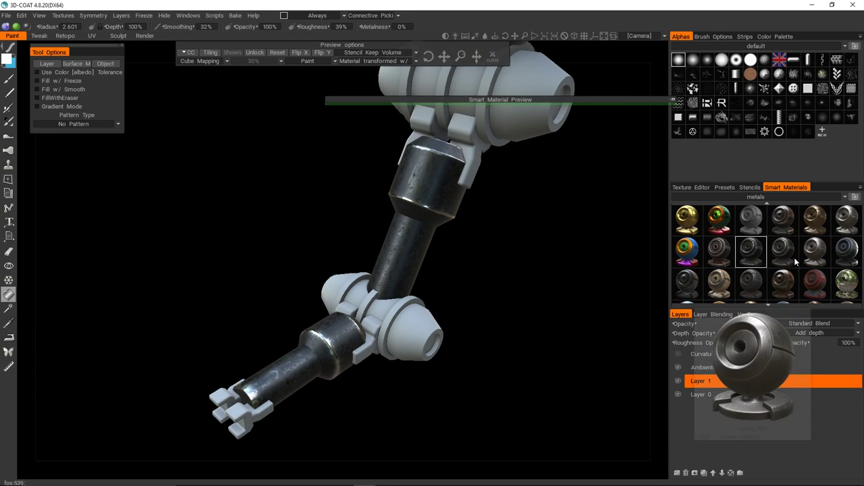
left_click_drag(473, 164, 376, 231)
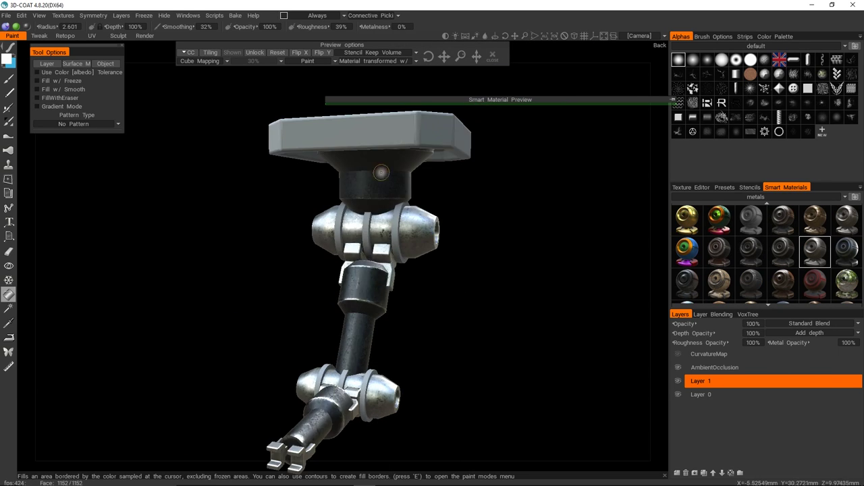
left_click_drag(475, 163, 532, 212)
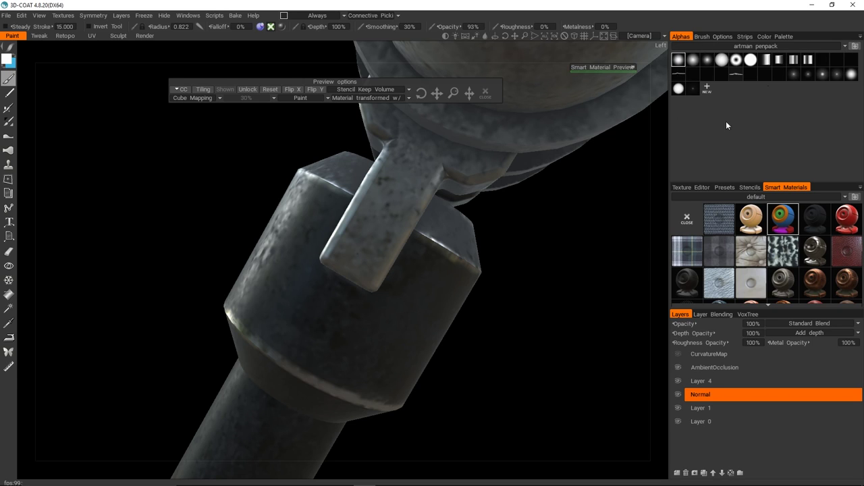
Switch the brush alphas back to default and frame the arm's gripper end
left_click(691, 57)
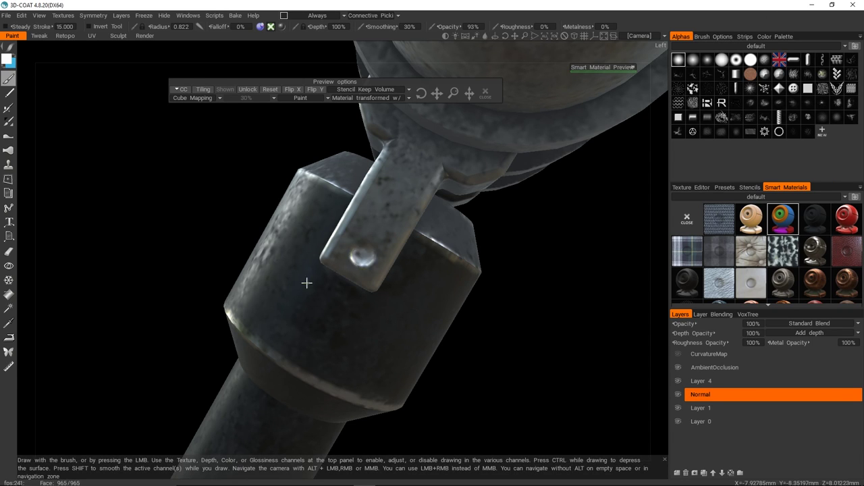
mouse_move(306, 283)
left_mouse_down("alt")
mouse_move(428, 248)
mouse_move(303, 291)
mouse_move(382, 252)
mouse_move(454, 251)
mouse_move(445, 290)
mouse_move(338, 227)
mouse_move(300, 238)
mouse_move(399, 197)
mouse_move(364, 337)
mouse_move(414, 324)
mouse_move(409, 281)
mouse_move(282, 238)
mouse_move(380, 250)
mouse_move(416, 285)
left_mouse_up("alt")
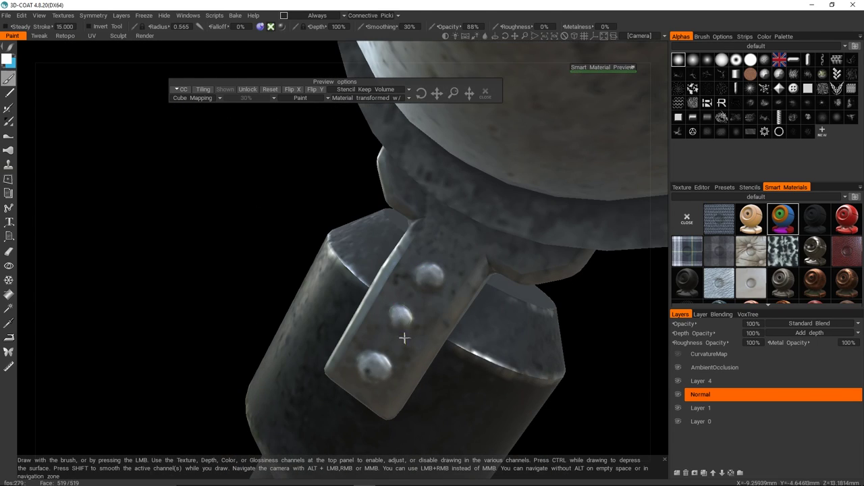
mouse_move(404, 338)
left_mouse_down("alt")
mouse_move(312, 335)
mouse_move(196, 257)
mouse_move(289, 380)
mouse_move(401, 237)
mouse_move(434, 371)
mouse_move(347, 224)
left_mouse_up("alt")
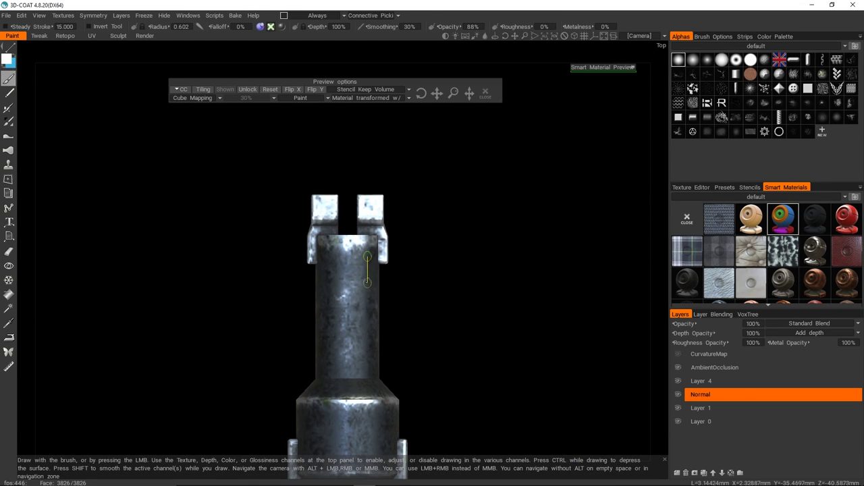
left_click_drag(482, 328, 241, 347, "alt")
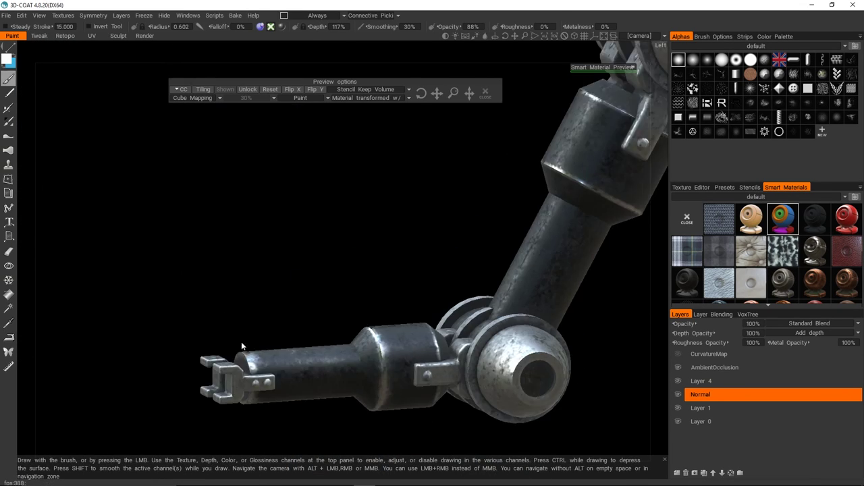
Turn on mirror symmetry for painting raised bolt dots on the brackets
key("s")
left_click(263, 244)
mouse_move(263, 243)
left_mouse_down("alt")
mouse_move(332, 278)
mouse_move(335, 321)
mouse_move(151, 292)
left_mouse_up("alt")
left_click_drag(398, 331, 397, 255, "alt")
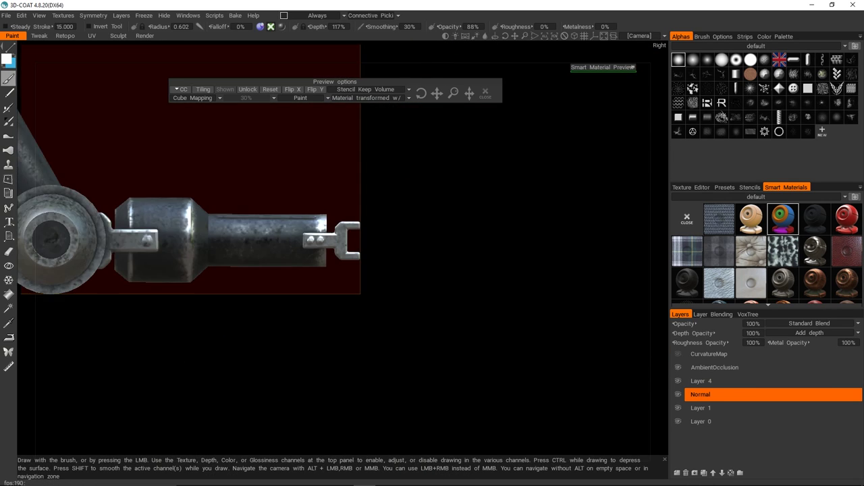
left_click_drag(514, 253, 673, 251, "alt")
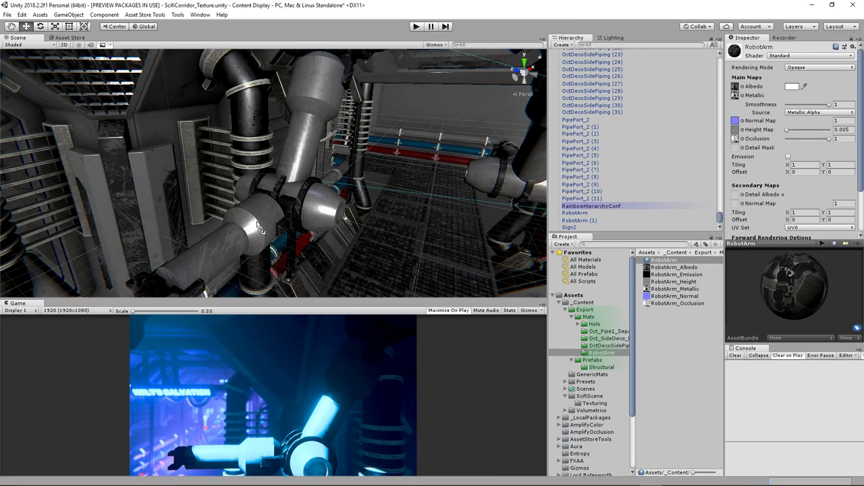
Select RobotArm and run the game to see its worn metal texture in-game
left_click(344, 223)
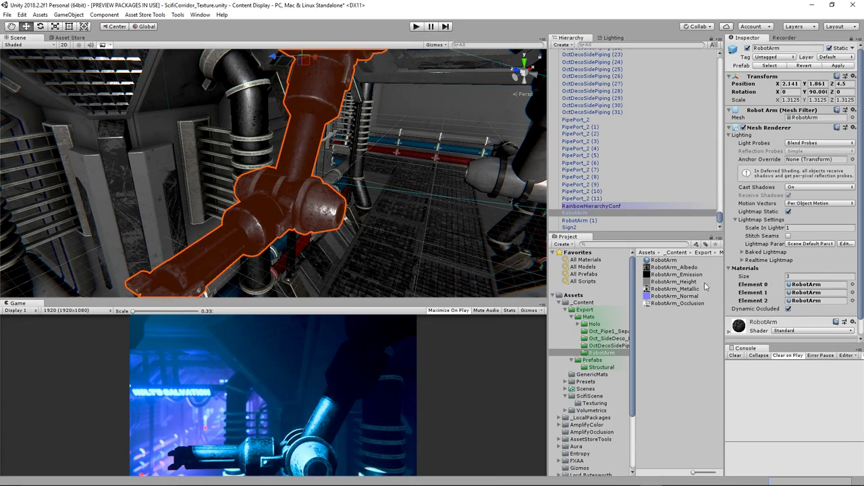
left_click(416, 27)
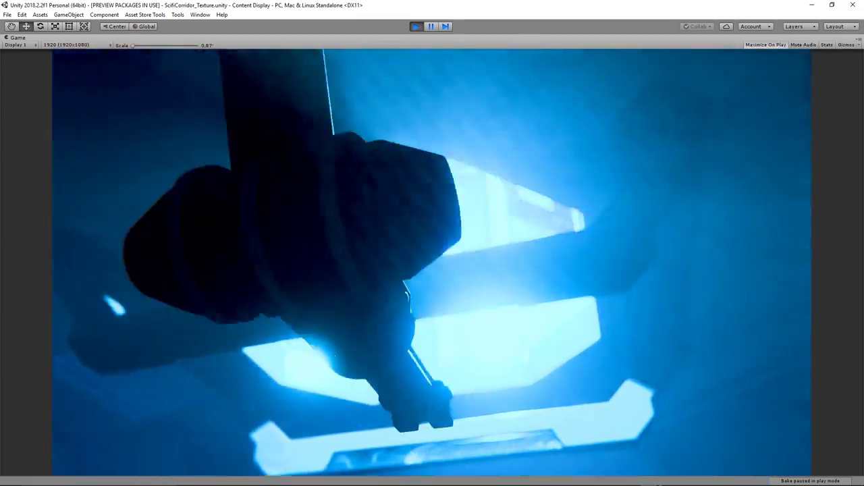
Stop the game preview and add a new cube in Blender, editing it in front view
key("ctrl+p")
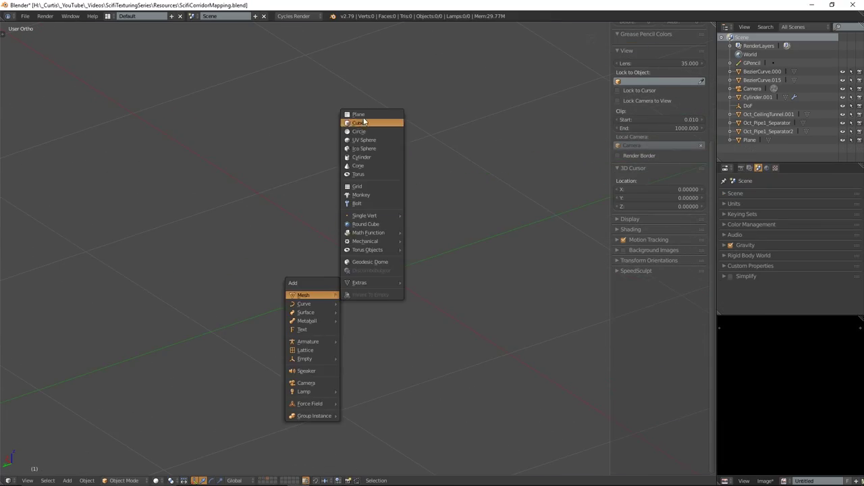
left_click(363, 122)
key("Tab")
key("KP_1")
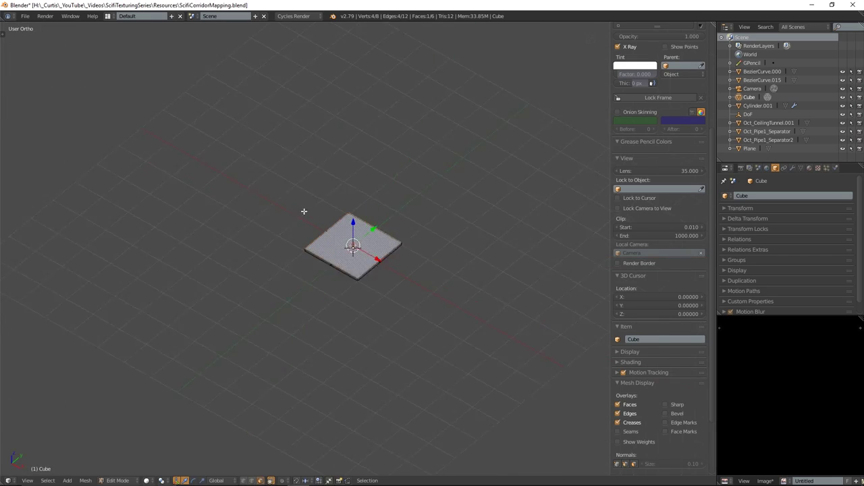
scroll(304, 211, "up", 5)
Subdivide the top face into a stud grid and bevel the slab's edges
key("w")
left_click(367, 251)
key("a")
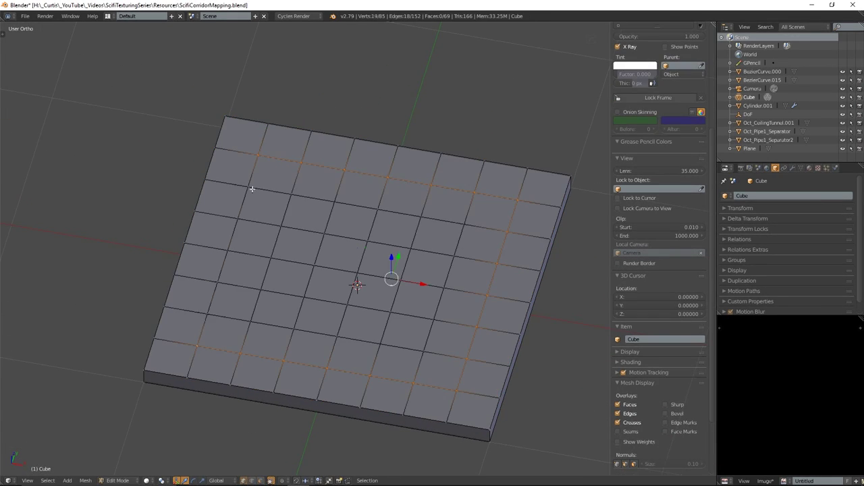
scroll(414, 257, "up", 2)
key("w")
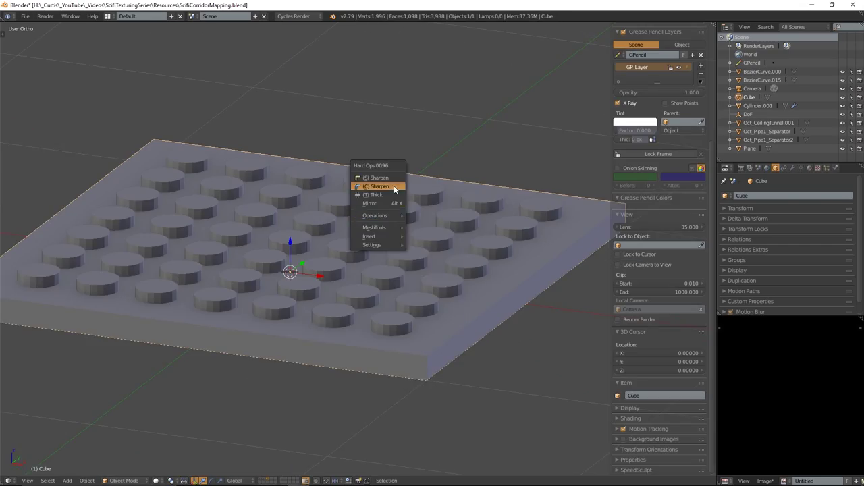
left_click(394, 187)
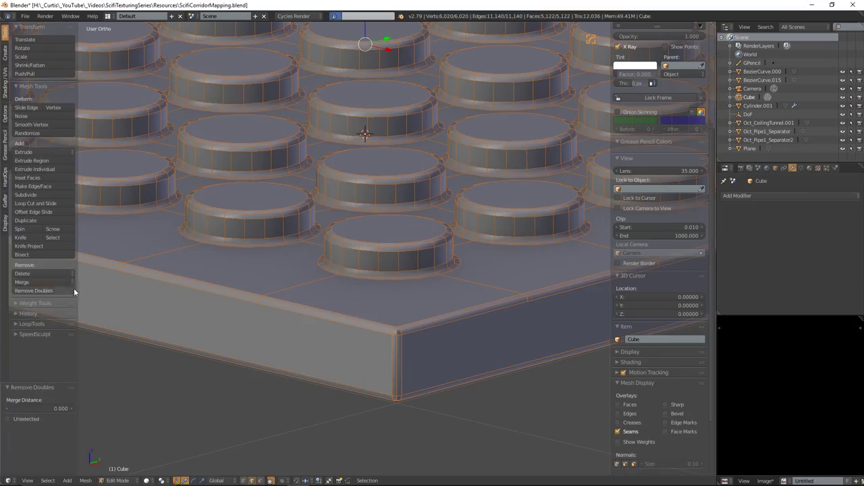
Inspect the slab's front bottom and corner edges, then view the stud rings from above
scroll(454, 326, "down", 5)
mouse_move(454, 326)
middle_mouse_down()
mouse_move(264, 254)
mouse_move(489, 290)
mouse_move(283, 259)
mouse_move(426, 263)
middle_mouse_up()
right_click(264, 255)
right_click(282, 259, "shift")
key("a")
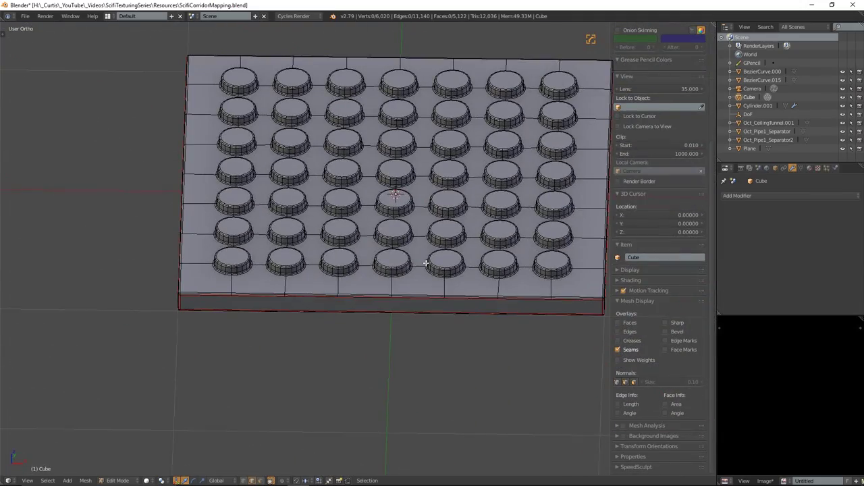
key("KP_7")
scroll(343, 318, "up", 5)
scroll(228, 274, "up", 3)
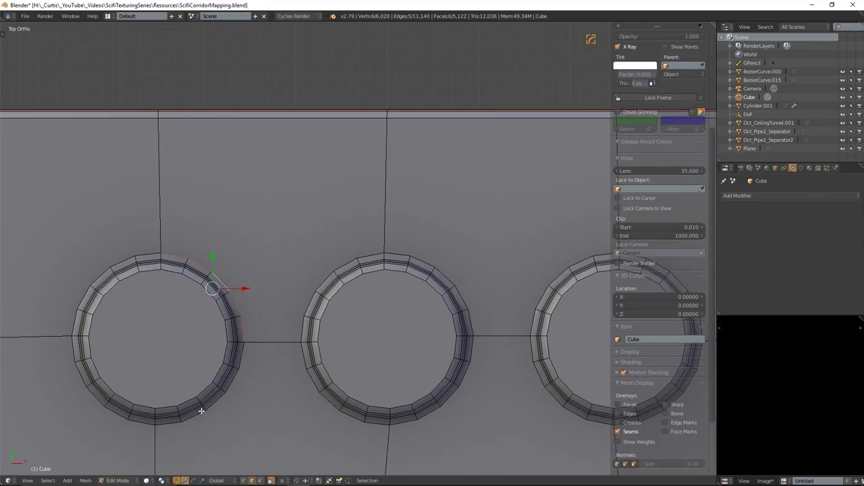
mouse_move(399, 366)
middle_mouse_down("shift")
mouse_move(369, 326)
mouse_move(410, 388)
middle_mouse_up("shift")
Select the outer edge loops around every stud ring
right_click(202, 287, "alt+shift")
scroll(330, 261, "down", 4)
scroll(330, 261, "up", 4)
right_click(511, 329, "alt+shift")
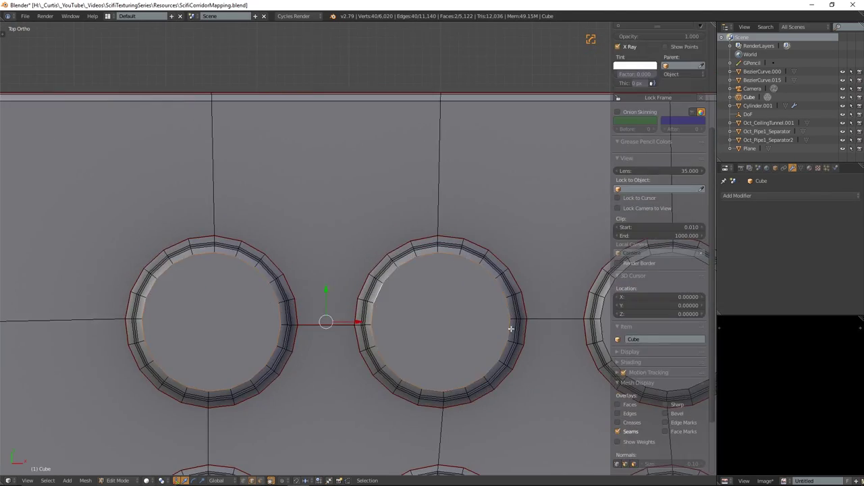
scroll(511, 329, "down", 5)
right_click(344, 269, "alt+shift")
scroll(198, 285, "up", 2)
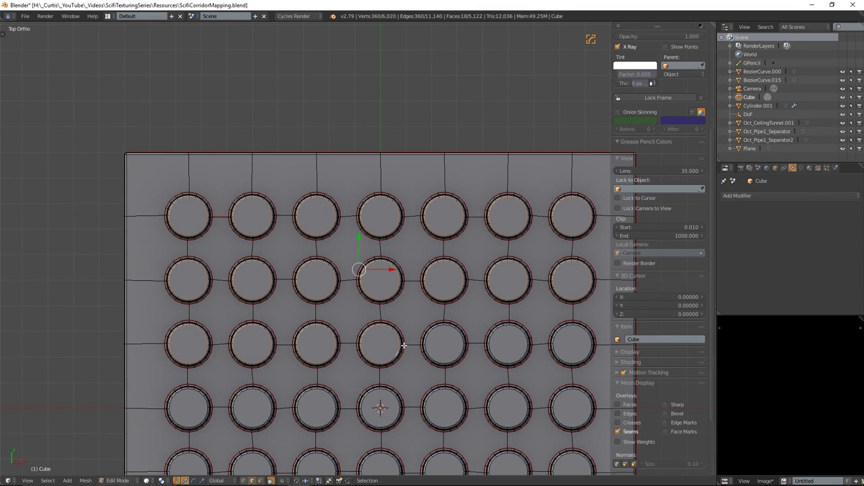
middle_click_drag(559, 347, 541, 235, "shift")
right_click(303, 305, "alt+shift")
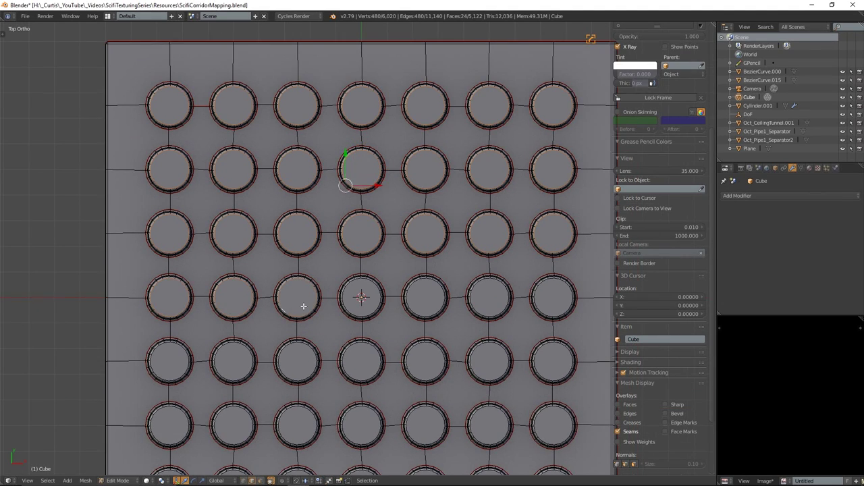
right_click(331, 367, "alt+shift")
middle_click_drag(187, 432, 133, 283, "shift")
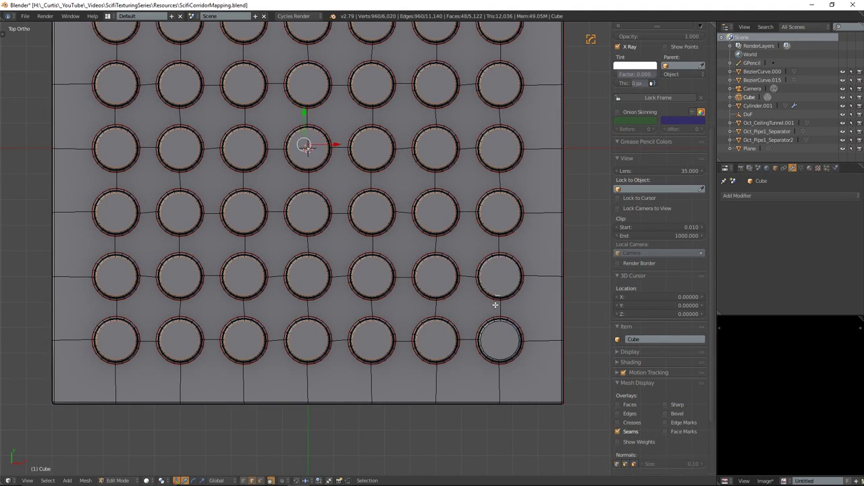
scroll(411, 309, "down", 2)
middle_click_drag(463, 264, 399, 278)
Select the whole mesh and check its UV layout full-screen
key("a")
key("a")
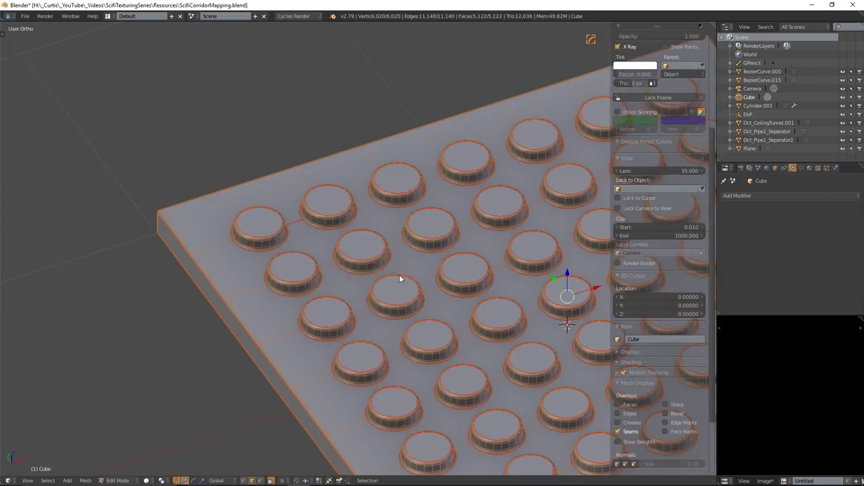
key("ctrl+Up")
middle_click_drag(550, 338, 343, 235)
scroll(343, 235, "up", 3)
key("ctrl+Up")
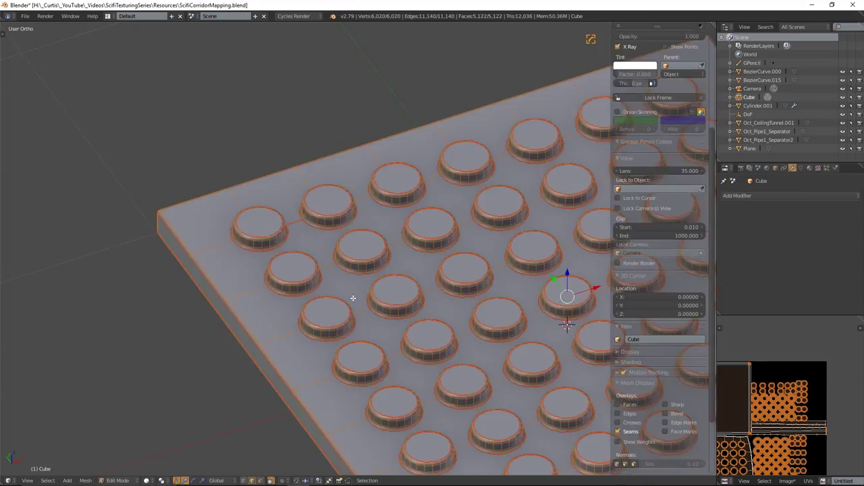
key("a")
Add the plate's corner and perimeter edges and mark all selected edges as UV seams
middle_click_drag(352, 298, 290, 338)
scroll(324, 292, "up", 4)
right_click(385, 336, "alt")
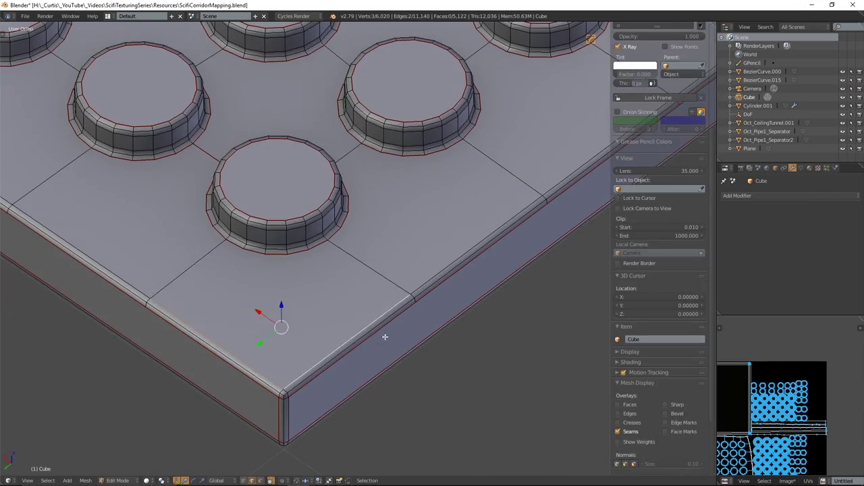
scroll(385, 336, "down", 3)
middle_click_drag(502, 338, 569, 357)
right_click(465, 371, "alt")
key("ctrl+e")
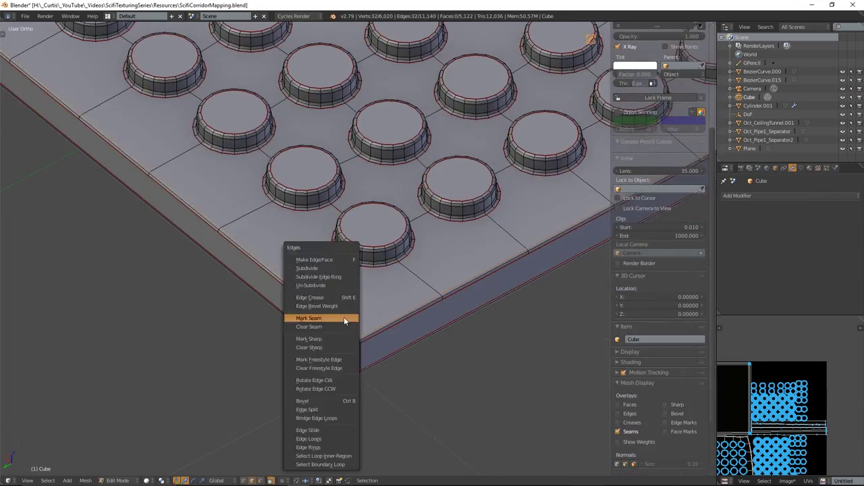
left_click(343, 318)
Unwrap the whole floor plate and return to Object Mode to view it
key("a")
key("u")
left_click(351, 281)
key("ctrl+Up")
key("ctrl+Up")
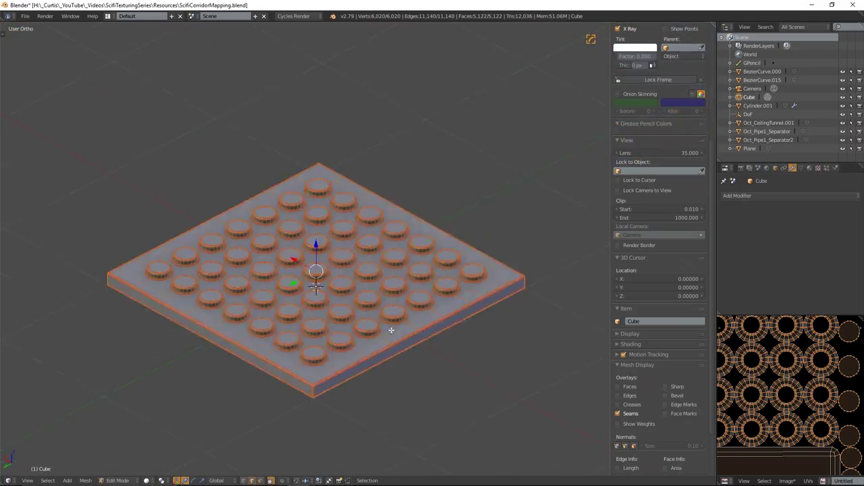
key("Tab")
middle_click_drag(391, 330, 402, 273)
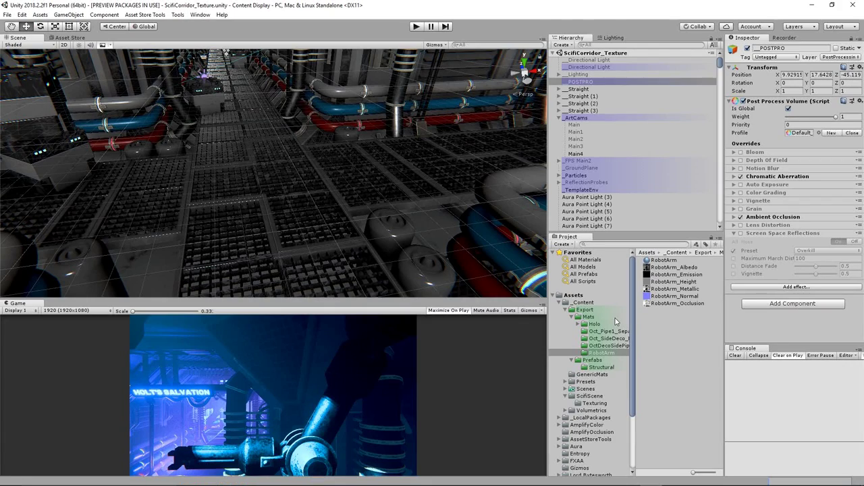
scroll(661, 449, "up", 10)
Place the FloorMat in the Unity corridor scene and rotate it into line
mouse_move(662, 325)
left_mouse_down()
mouse_move(268, 189)
mouse_move(310, 202)
left_mouse_up()
key("w")
key("f")
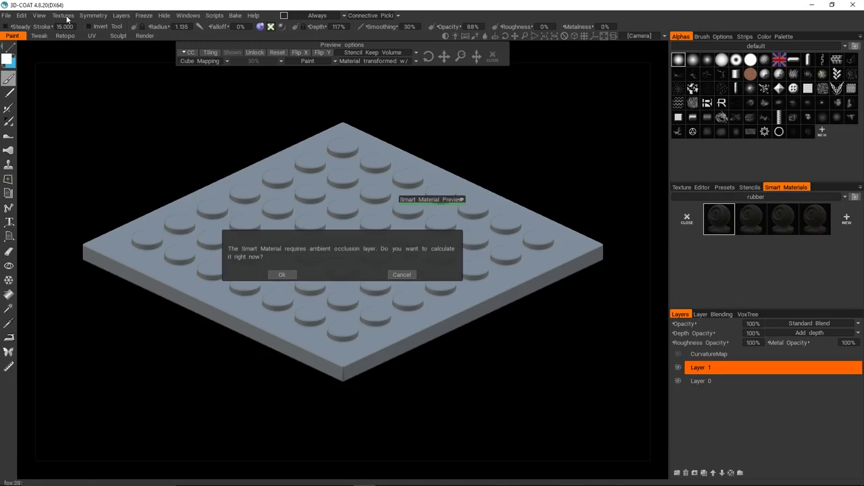
Calculate occlusion for the plate and fill its whole layer with the dark rubber smart material
left_click(281, 274)
right_click(709, 226)
right_click(709, 225)
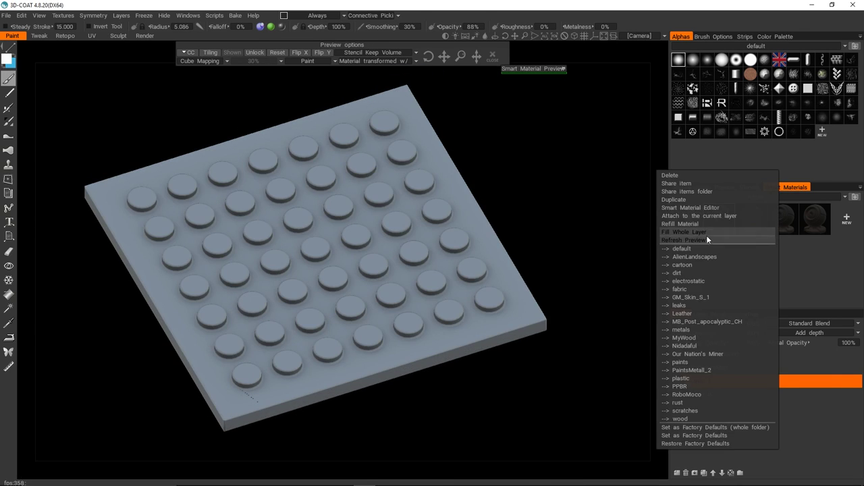
left_click(706, 233)
left_click(6, 15)
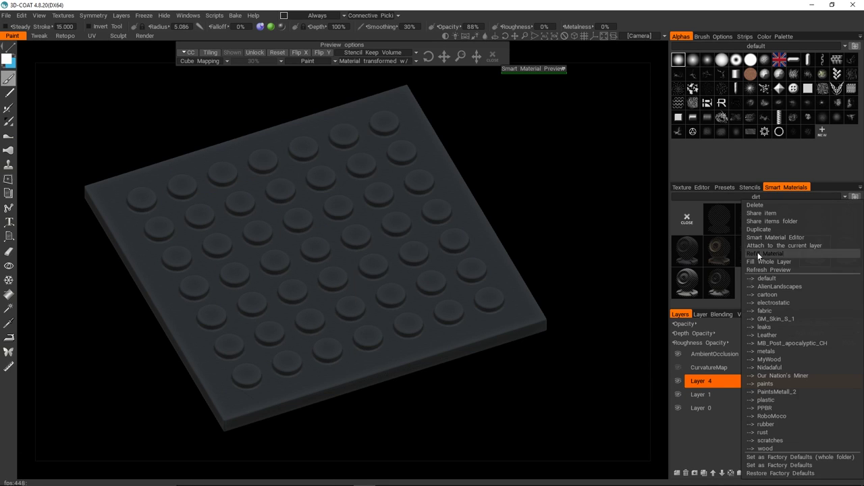
left_click(758, 256)
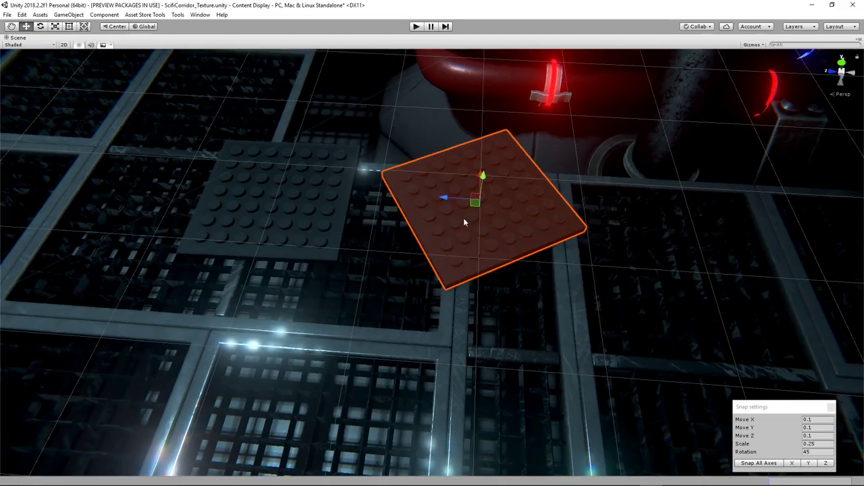
Orbit through the corridor around the textured plate, then add and scale a Blender cylinder
mouse_move(399, 201)
left_mouse_down("alt")
mouse_move(398, 165)
mouse_move(719, 258)
left_mouse_up("alt")
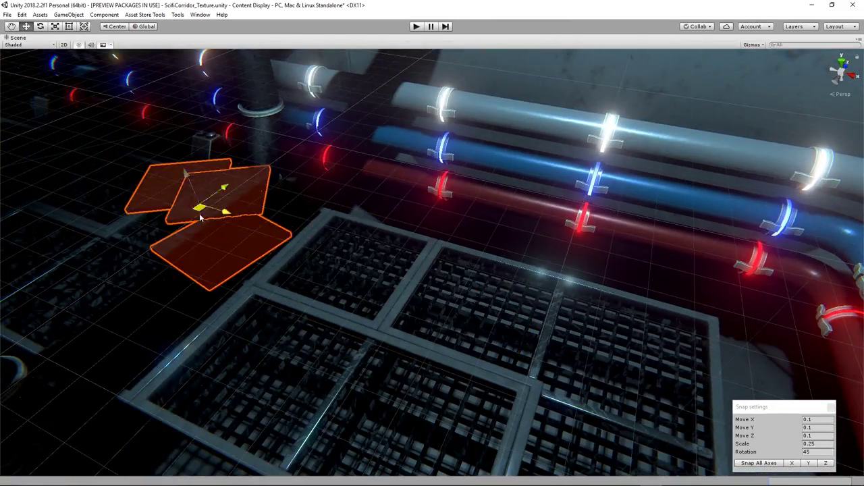
left_click_drag(201, 216, 558, 177, "alt")
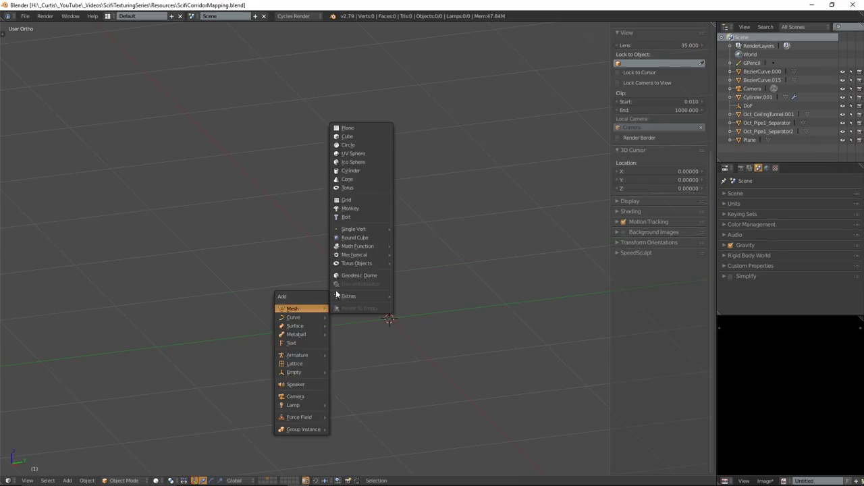
left_click(351, 171)
key("s")
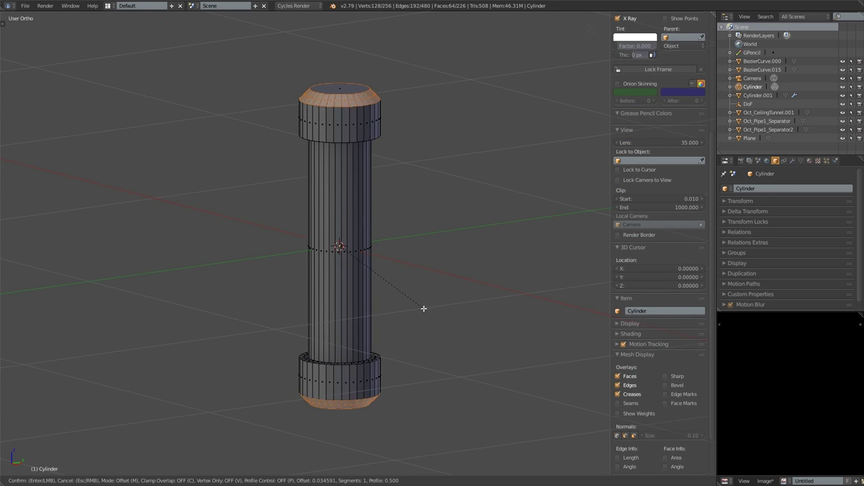
Set up the cylinder's modifiers, rename it GlowStick and check its mesh in Edit Mode
left_click(787, 161)
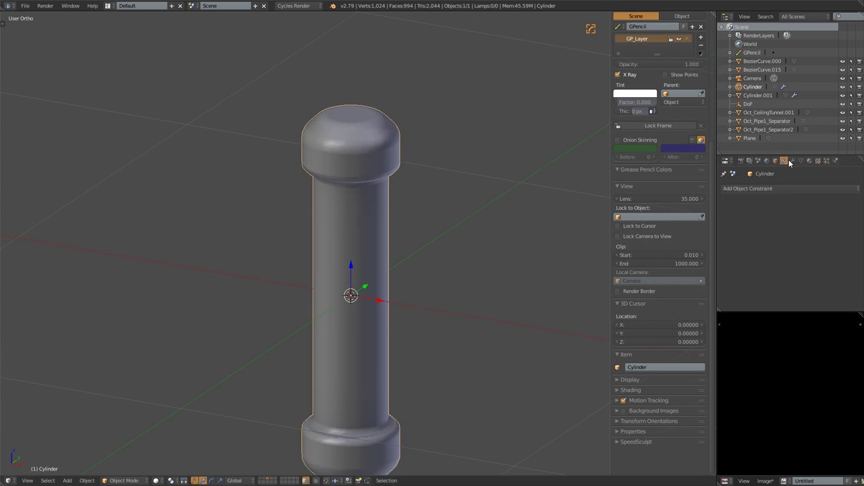
left_click(791, 161)
key("Tab")
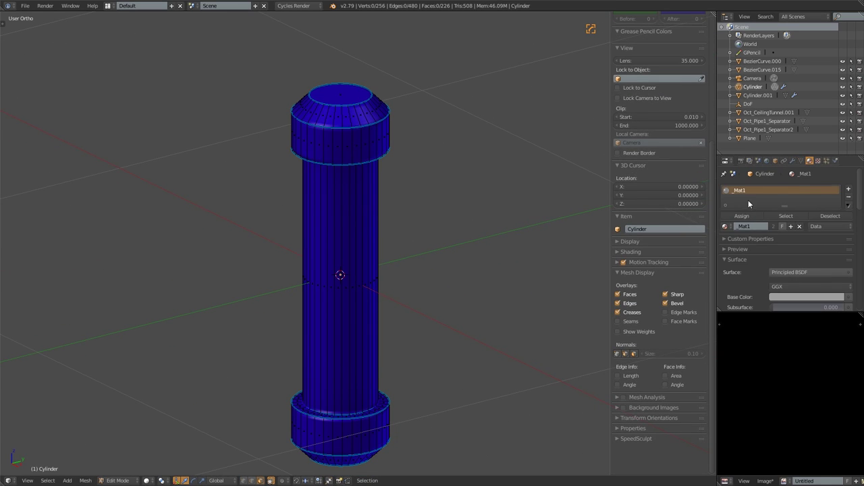
left_click(763, 190)
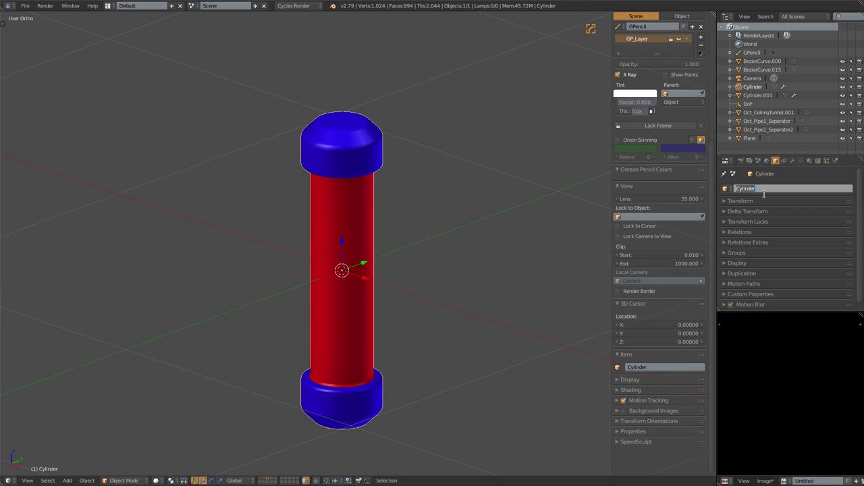
key("Tab")
scroll(638, 370, "down", 2)
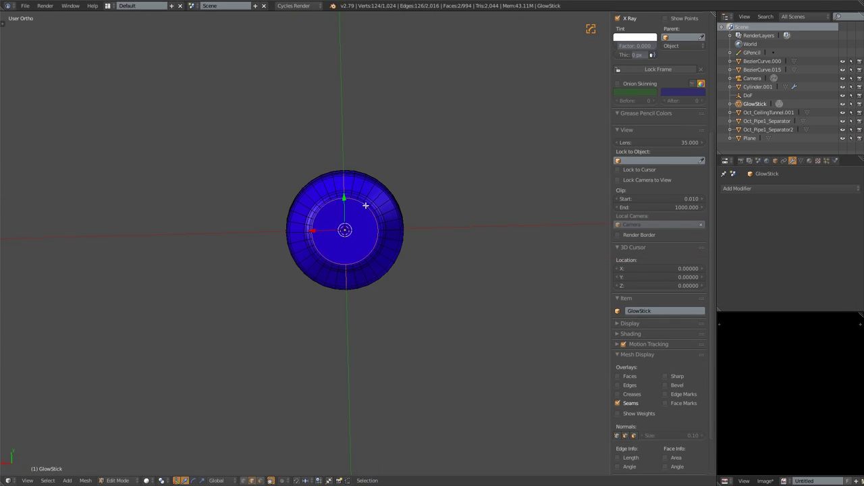
key("Tab")
middle_click_drag(365, 205, 440, 295)
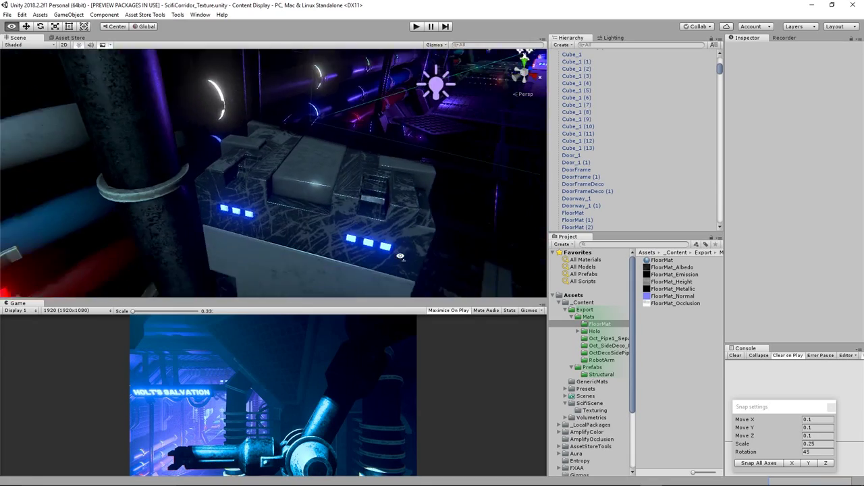
Place GlowStick in the corridor and save it as a prefab in Prefabs
left_click_drag(663, 332, 323, 255)
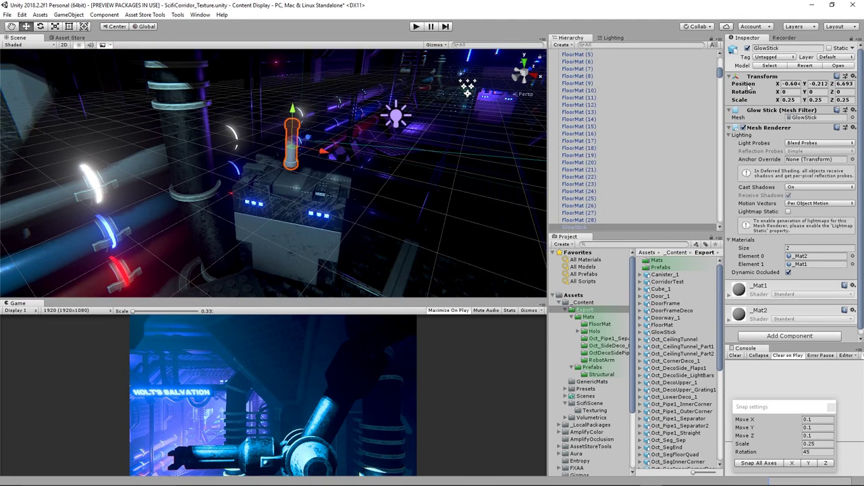
left_click_drag(604, 370, 604, 370)
key("f")
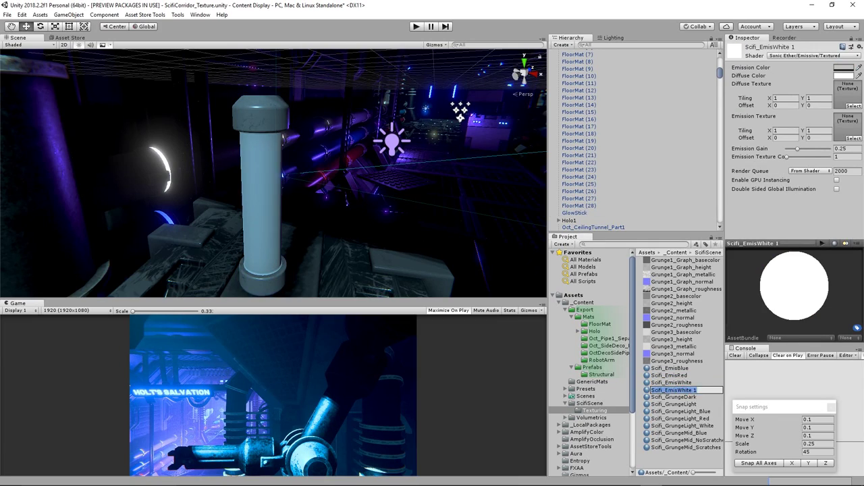
Set the GlowStick glow material's emission colour to magenta
left_click(288, 218)
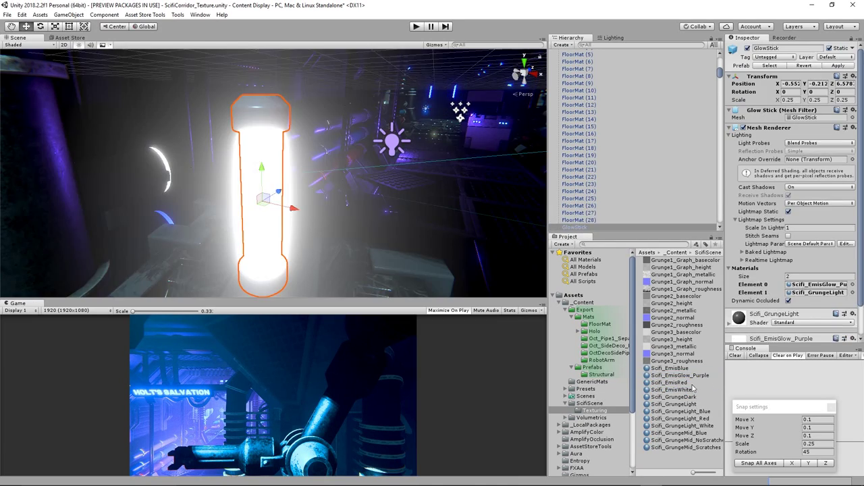
left_click_drag(550, 256, 540, 203)
scroll(270, 169, "down", 5)
mouse_move(324, 148)
left_mouse_down("alt")
mouse_move(224, 174)
mouse_move(331, 197)
left_mouse_up("alt")
key("f")
Duplicate GlowStick several times and position the copies across the floor
key("ctrl+d")
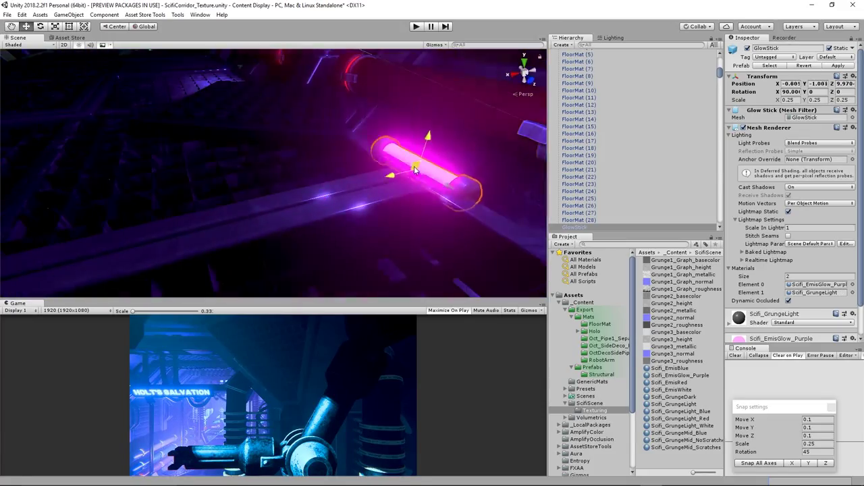
mouse_move(273, 175)
left_mouse_down("ctrl+shift")
mouse_move(276, 159)
mouse_move(443, 99)
mouse_move(338, 169)
left_mouse_up("ctrl+shift")
key("ctrl+d")
scroll(443, 99, "down", 3)
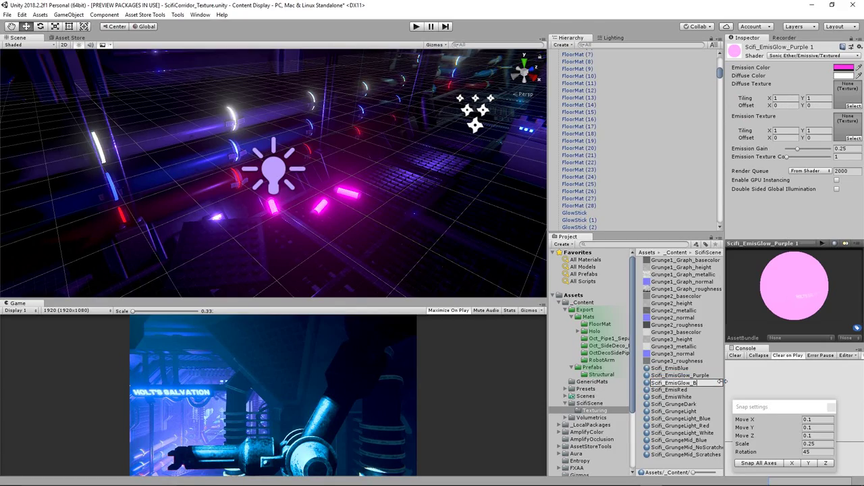
key("ctrl+d")
left_click_drag(406, 169, 316, 180, "alt")
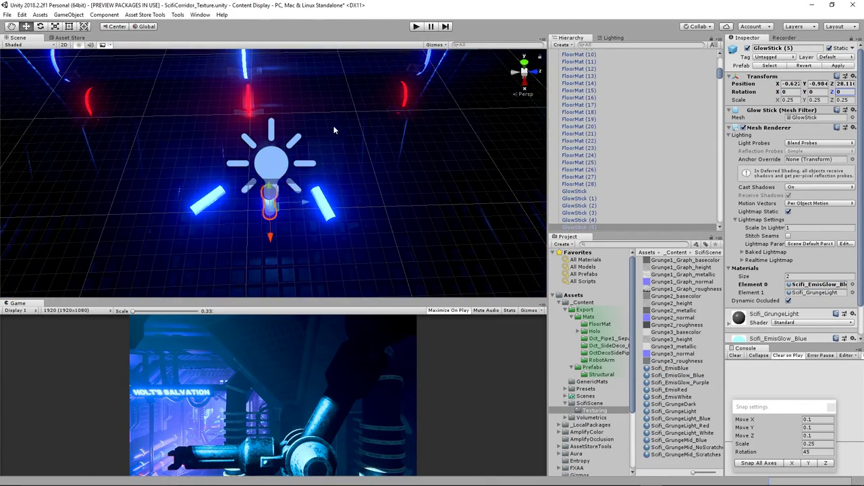
key("f")
left_click_drag(334, 126, 295, 85, "alt")
Select the nearby Aura point light and orbit the view around it
left_click(162, 118)
key("f")
left_click_drag(163, 118, 452, 78, "alt")
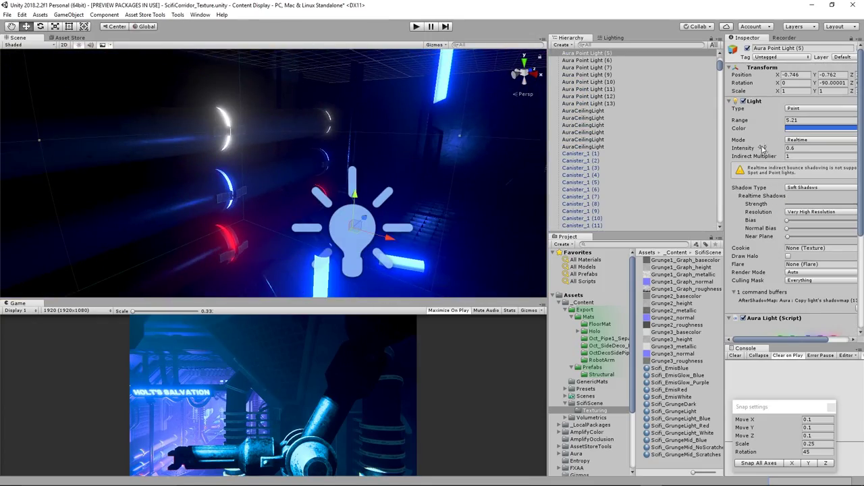
Raise the point light's intensity to 1.51 and turn off the ArtCams camera group
left_click_drag(762, 149, 793, 149)
left_click_drag(304, 169, 242, 118, "alt")
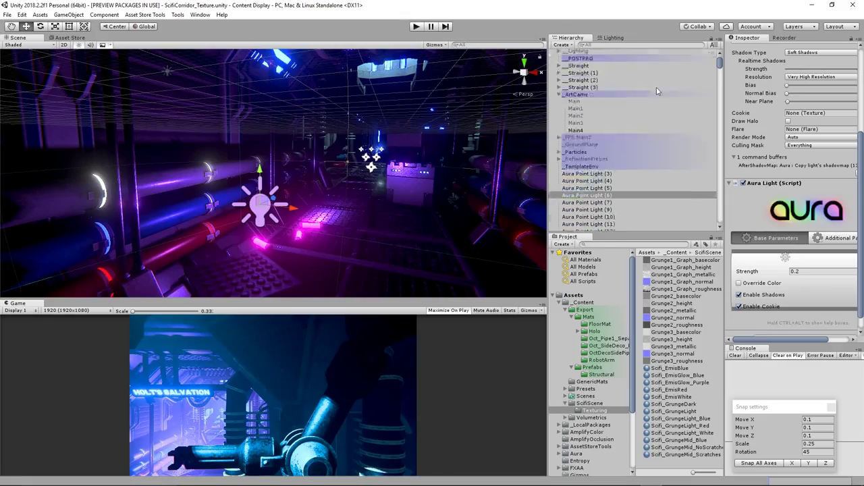
left_click(747, 48)
left_click(578, 160)
key("f")
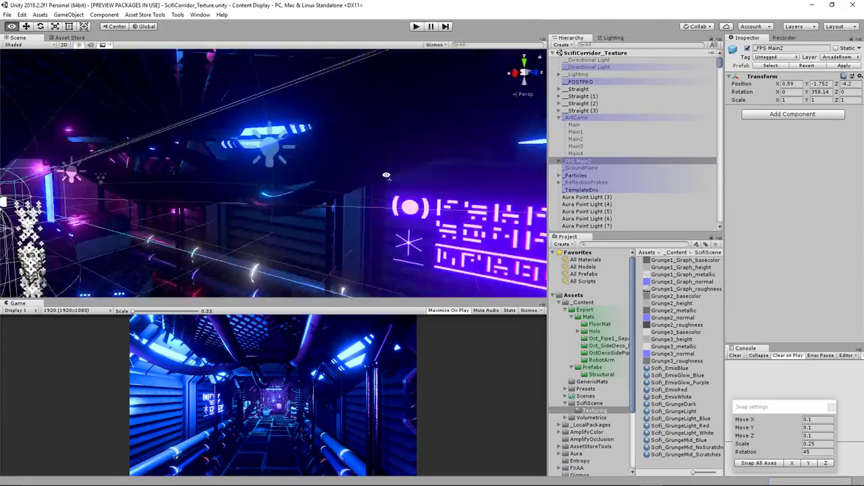
Frame Holo1, then run the corridor in play mode and stop it
left_click(446, 212)
key("f")
left_click(417, 27)
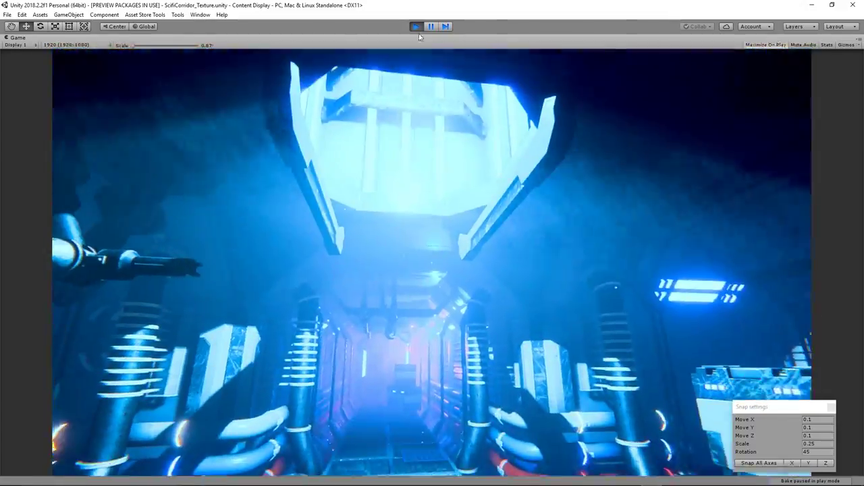
left_click(416, 27)
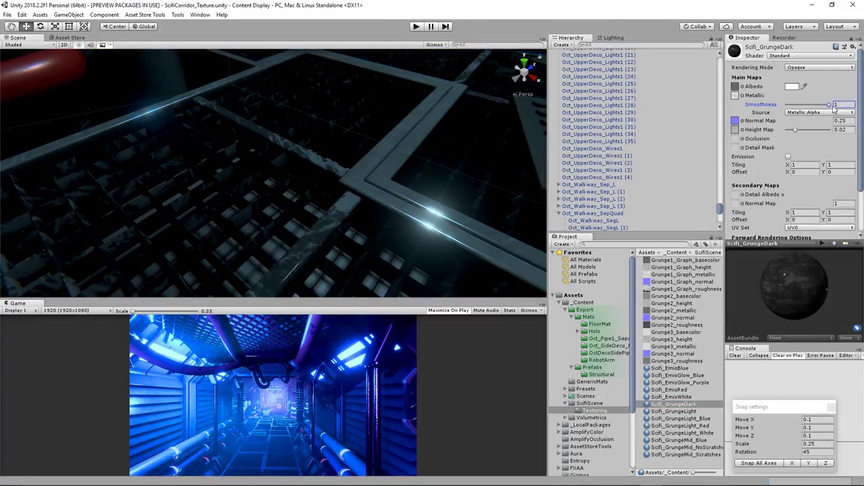
Assign Scifi_GrungeMid_Scratches to a walkway segment's Element 1 material slot and start play mode
left_click(256, 214)
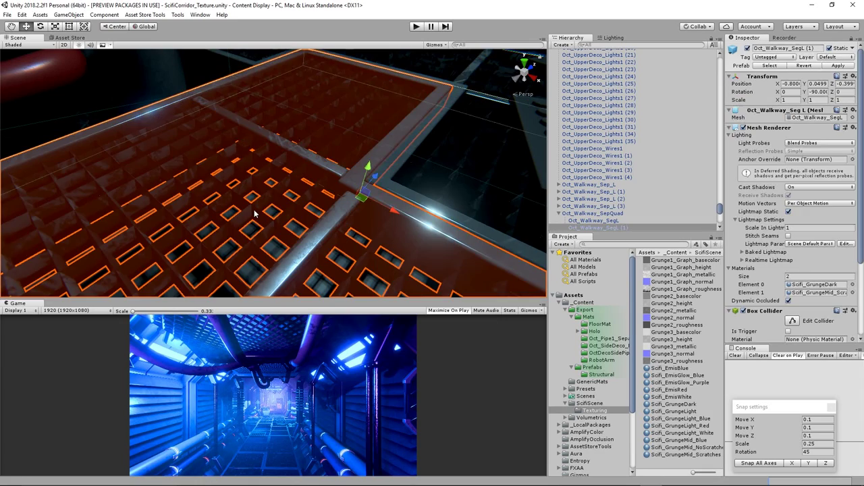
left_click_drag(702, 454, 818, 284)
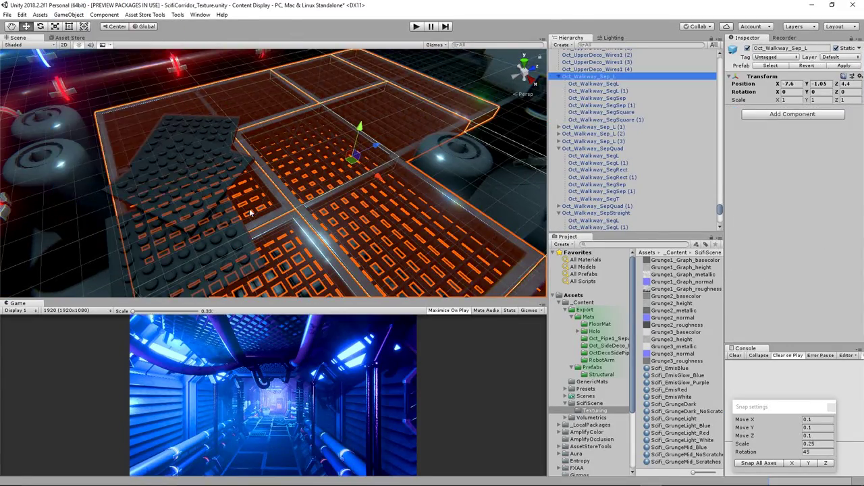
key("ctrl+p")
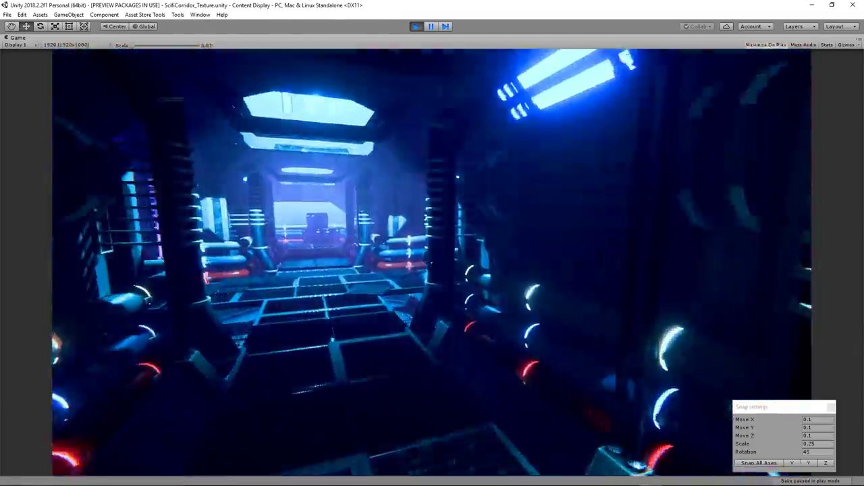
Stop play mode and fly the Scene view through the corridor toward the Aura lights
key("ctrl+p")
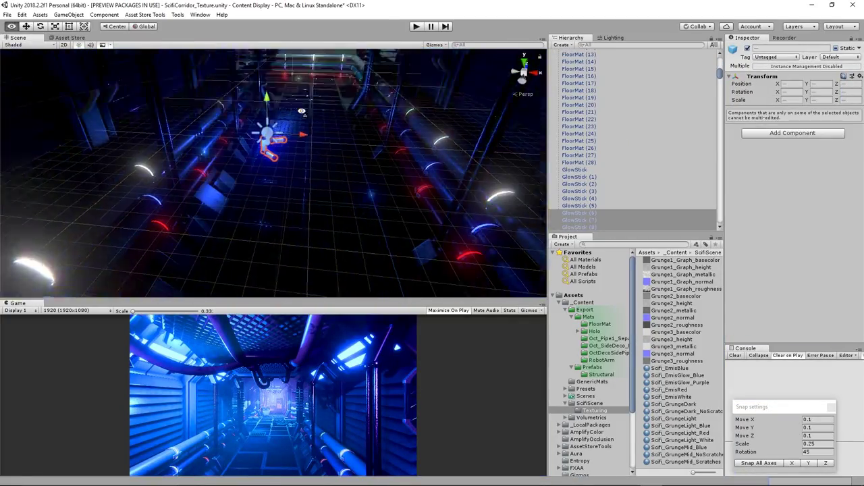
right_click_drag(219, 97, 383, 192)
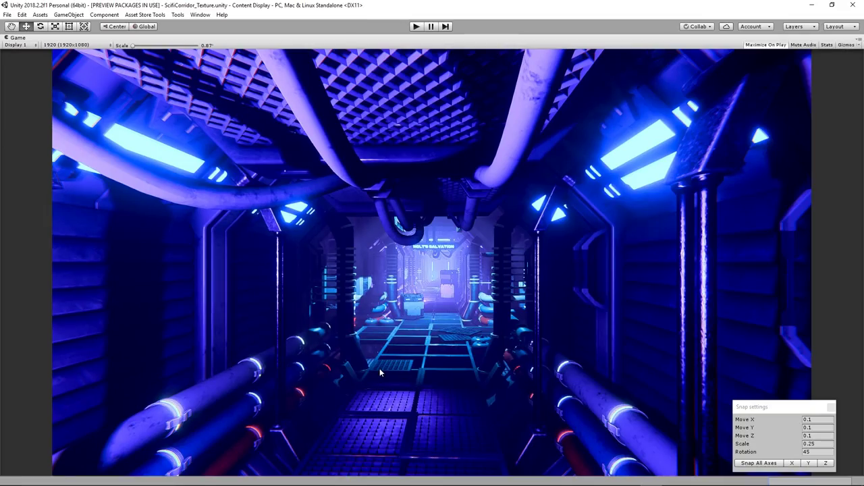
scroll(813, 263, "down", 5)
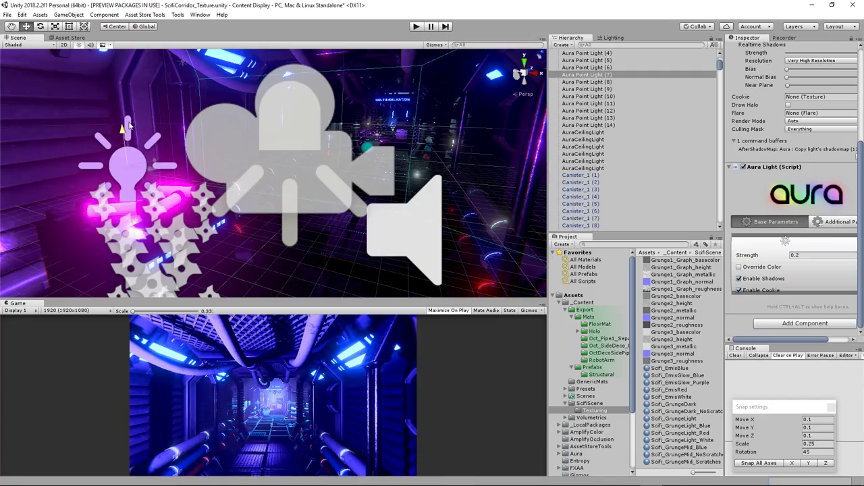
Start play mode to test the corridor scene
left_click(416, 27)
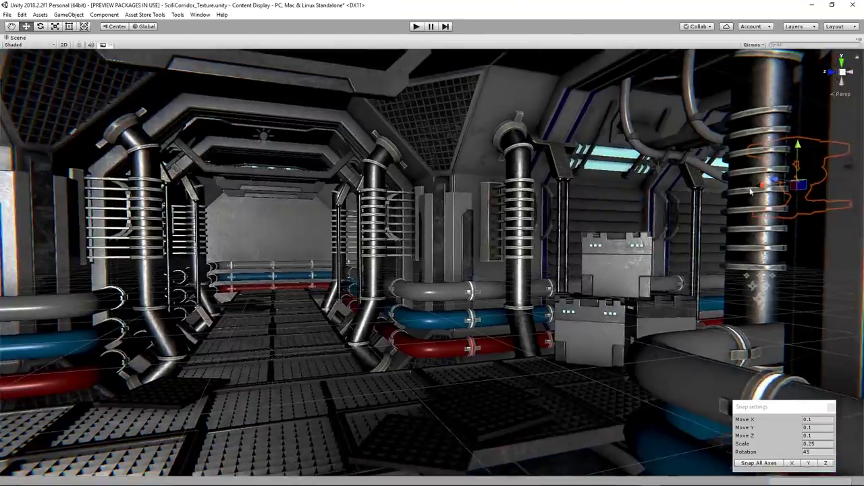
Move the view down the corridor and orbit up to the ceiling robot arm
left_click_drag(751, 192, 214, 231, "alt")
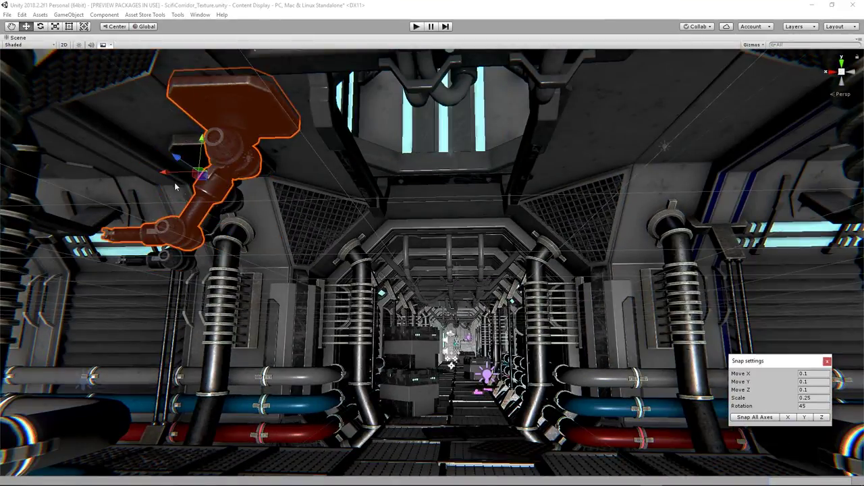
left_click_drag(175, 188, 386, 264, "alt")
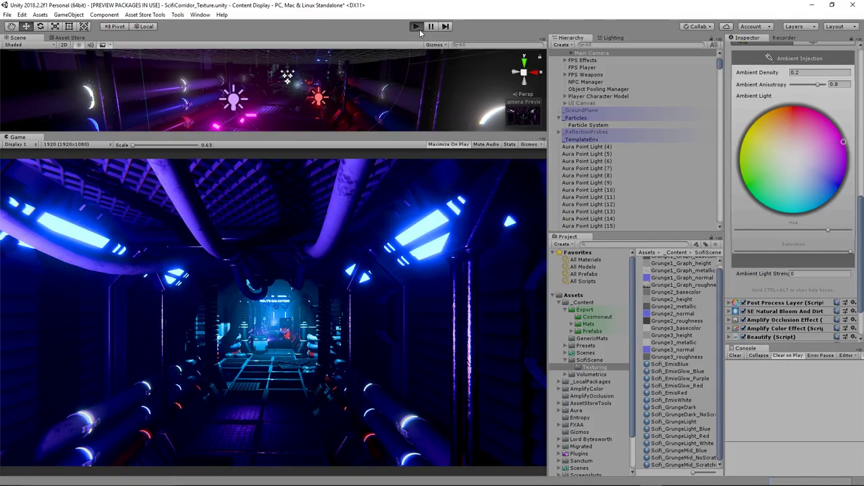
Enter play mode to walk through the darkened, colour-graded corridor
left_click(418, 28)
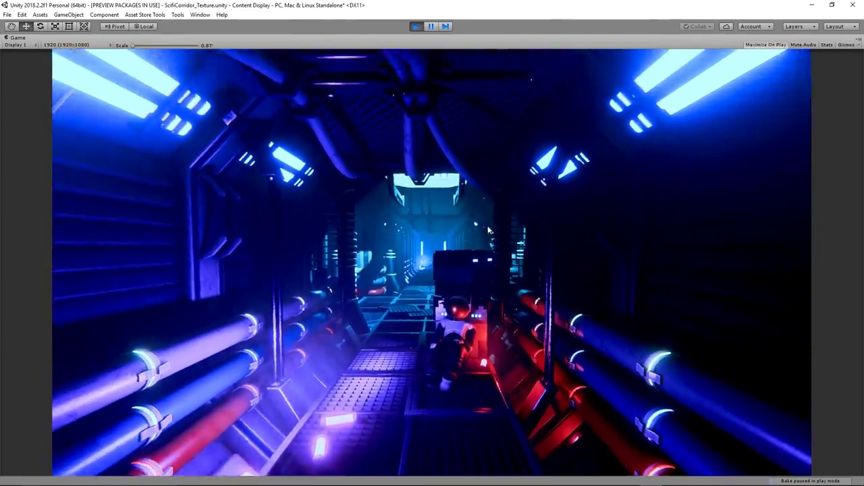
Stop play mode, frame Aura Point Light (6), and rerun the scene to preview its pinkish-red light
key("ctrl+p")
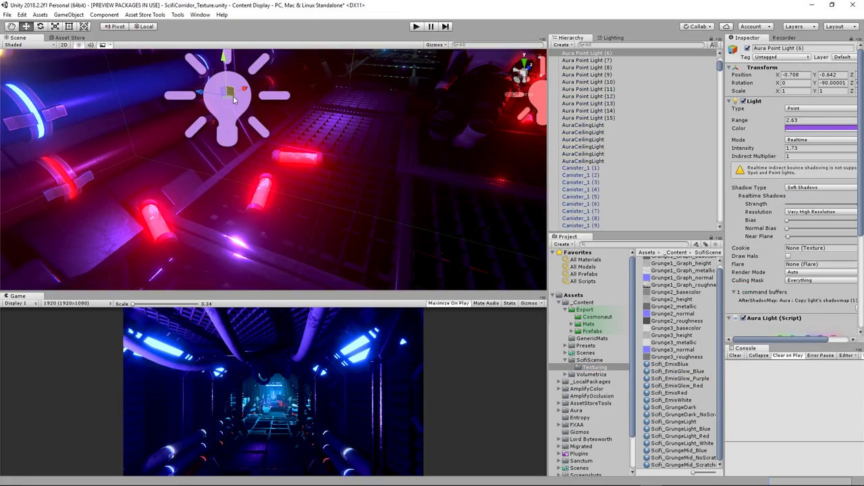
key("f")
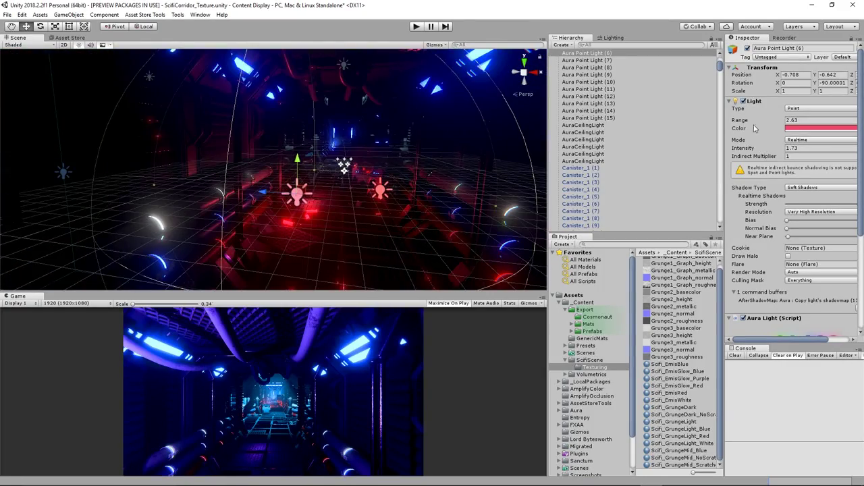
left_click(416, 25)
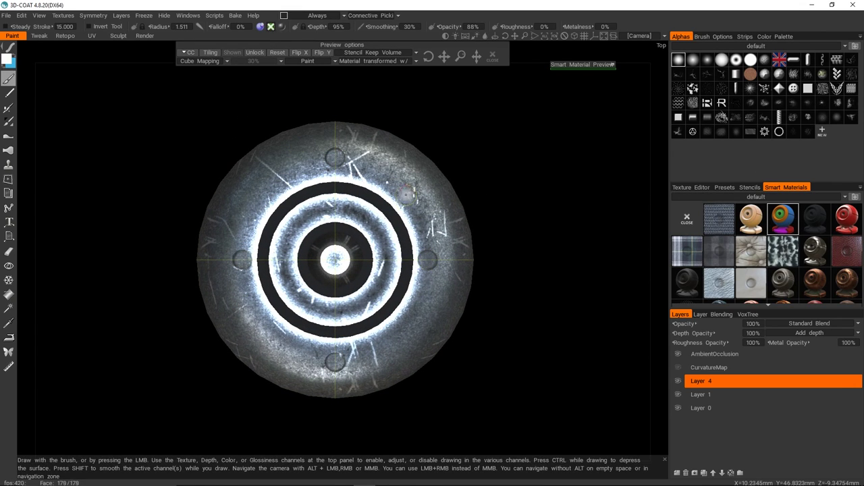
Orbit and zoom around the canister to inspect its scratched metal from the top and sides
scroll(365, 162, "up", 3)
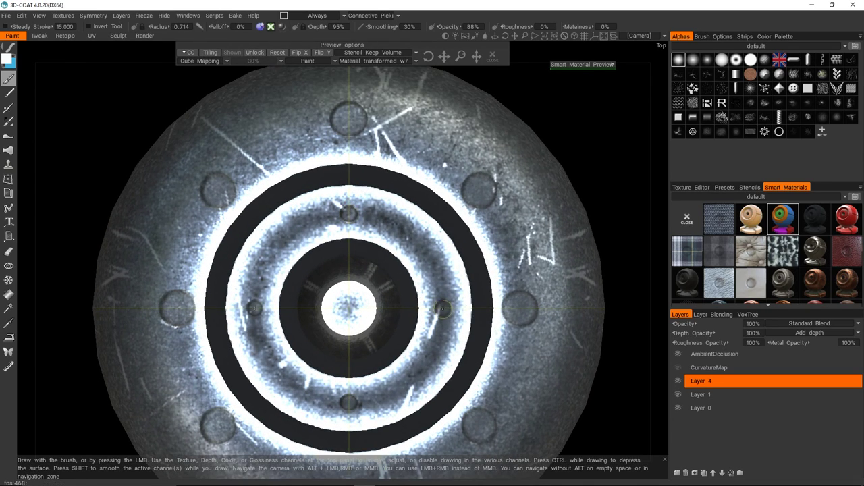
left_click_drag(390, 225, 345, 319, "alt")
scroll(345, 319, "up", 2)
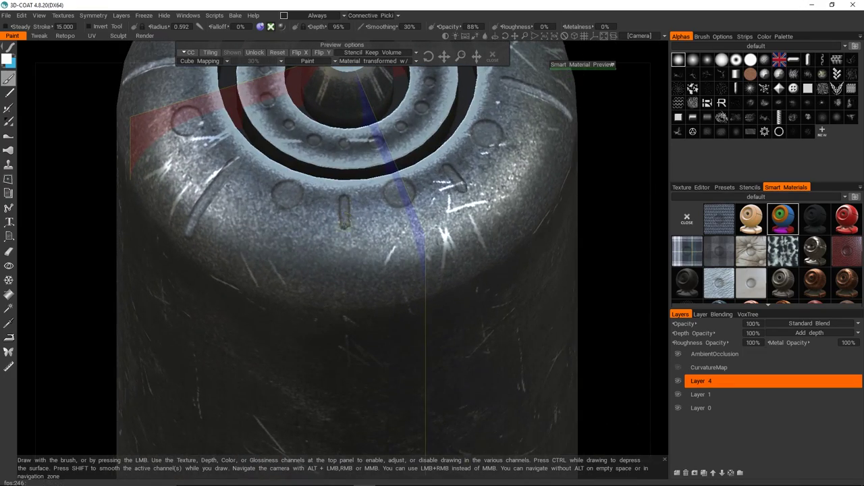
left_click_drag(345, 268, 366, 389, "alt")
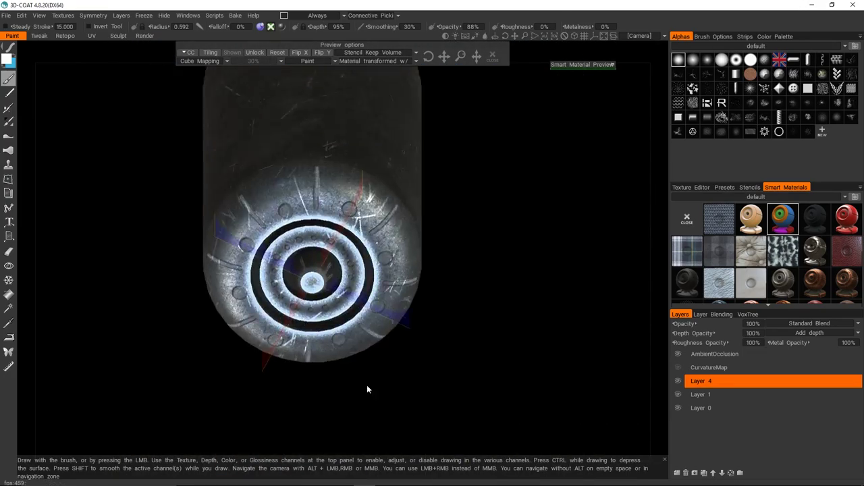
scroll(317, 401, "up", 5)
mouse_move(317, 401)
left_mouse_down("alt")
mouse_move(356, 330)
mouse_move(372, 343)
left_mouse_up("alt")
scroll(356, 329, "up", 3)
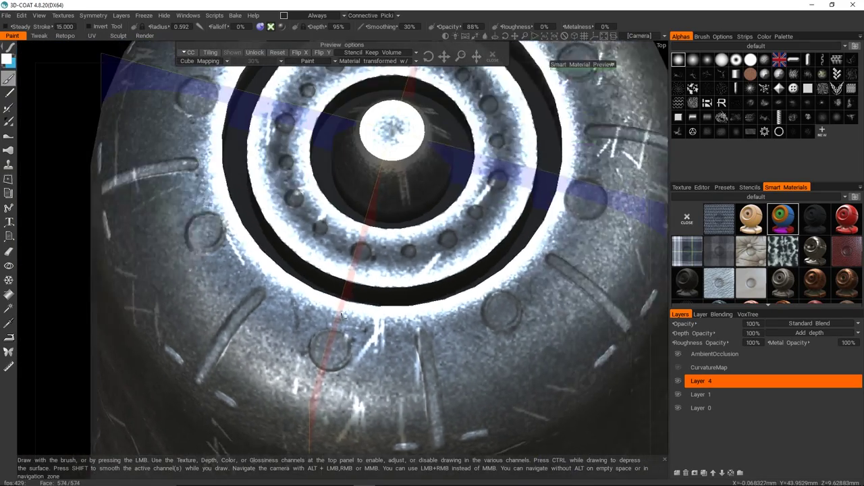
scroll(372, 343, "down", 5)
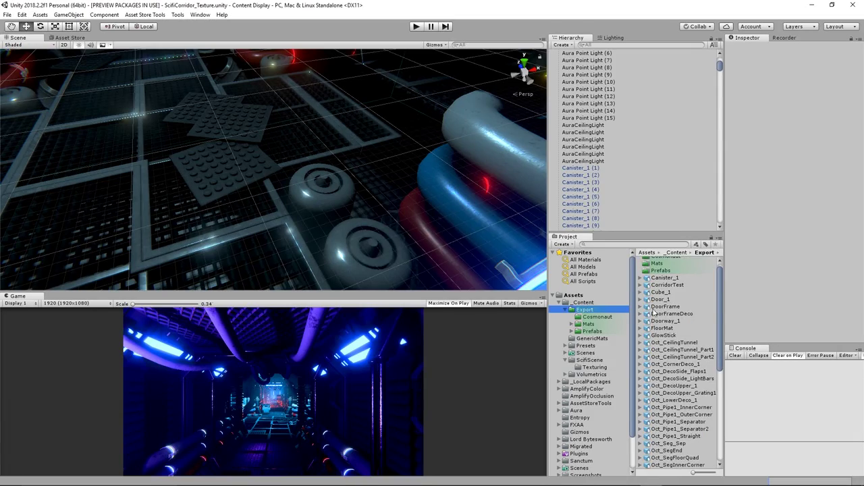
View the Canister material's textures and frame Canister_1 (2), then pull back toward the HOLT'S SALVATION sign
double_click(663, 262)
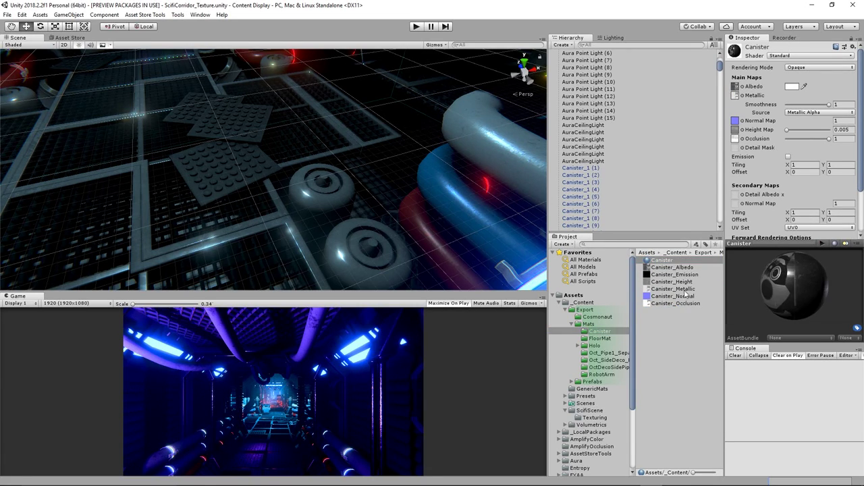
double_click(581, 174)
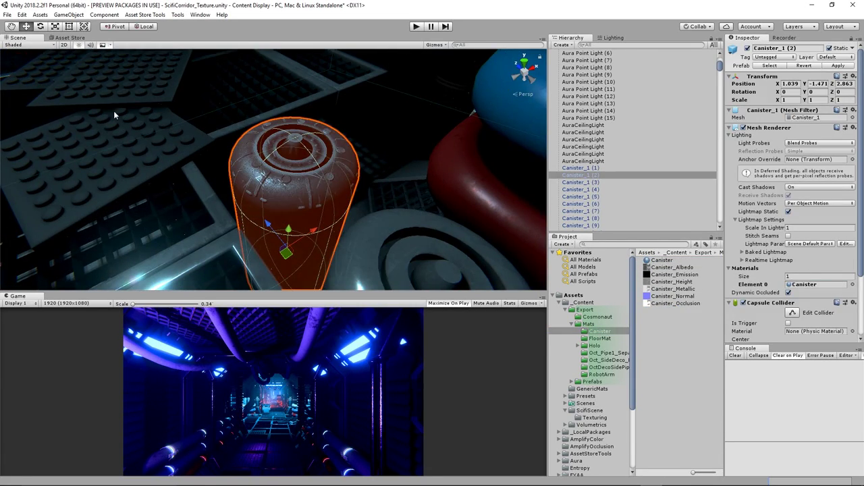
left_click(671, 378)
right_click_drag(257, 195, 182, 164)
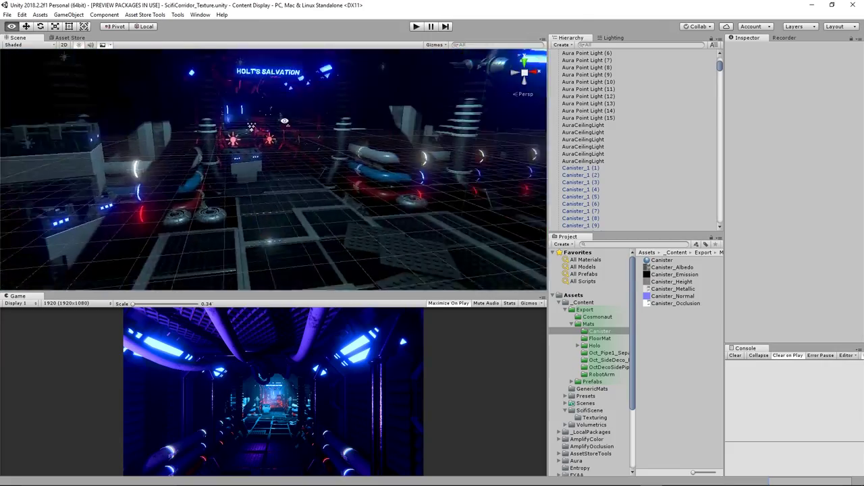
mouse_move(179, 168)
left_mouse_down("alt")
mouse_move(283, 195)
mouse_move(409, 137)
left_mouse_up("alt")
Play the corridor scene, stop it, and play it again to preview
key("ctrl+p")
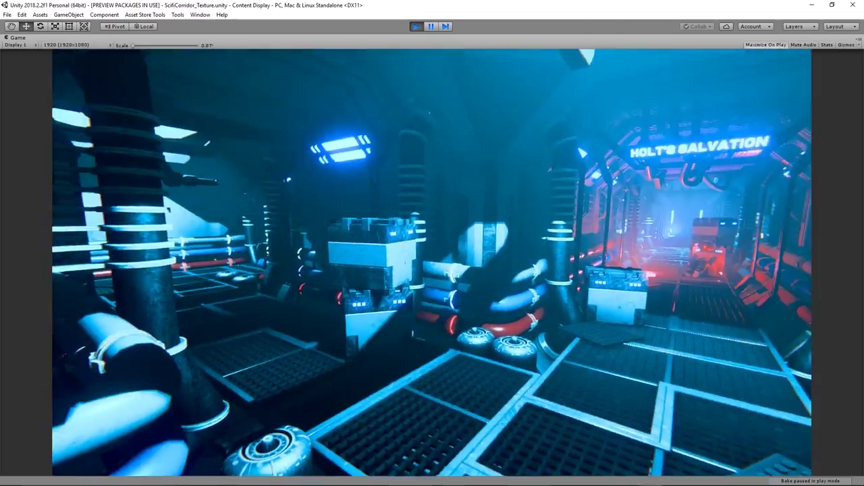
key("ctrl+p")
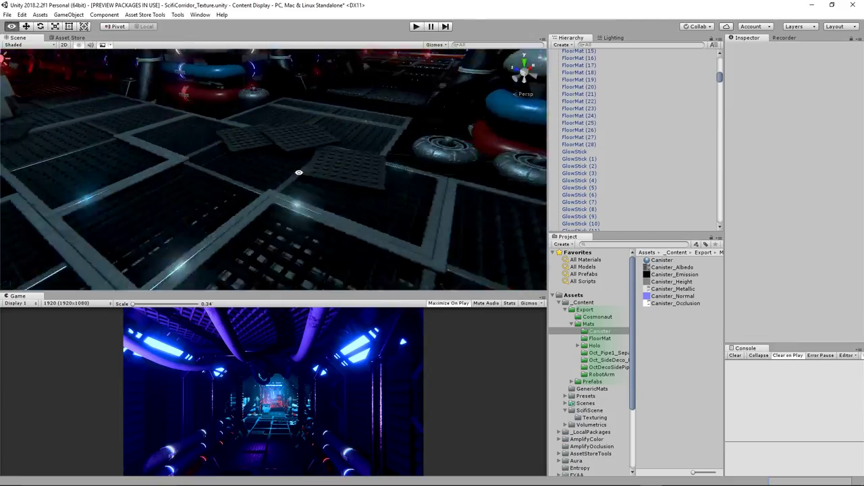
key("ctrl+p")
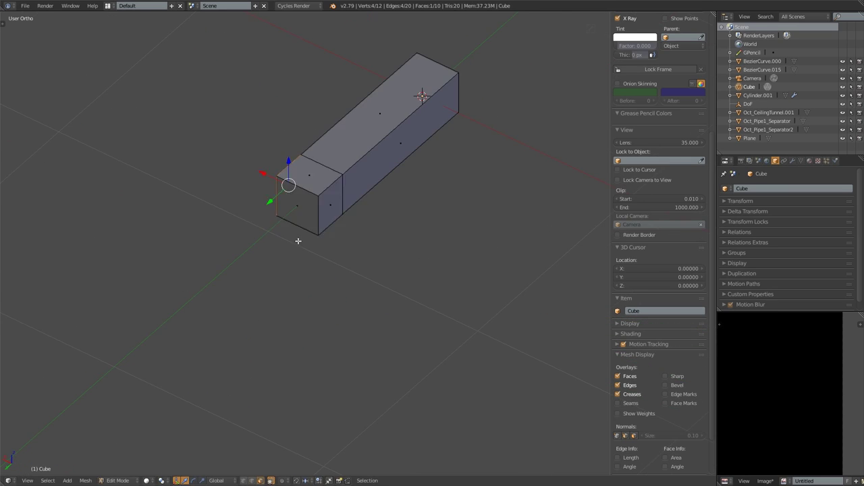
Extrude the box's end faces into wrench prongs and name the object Wrench
key("e")
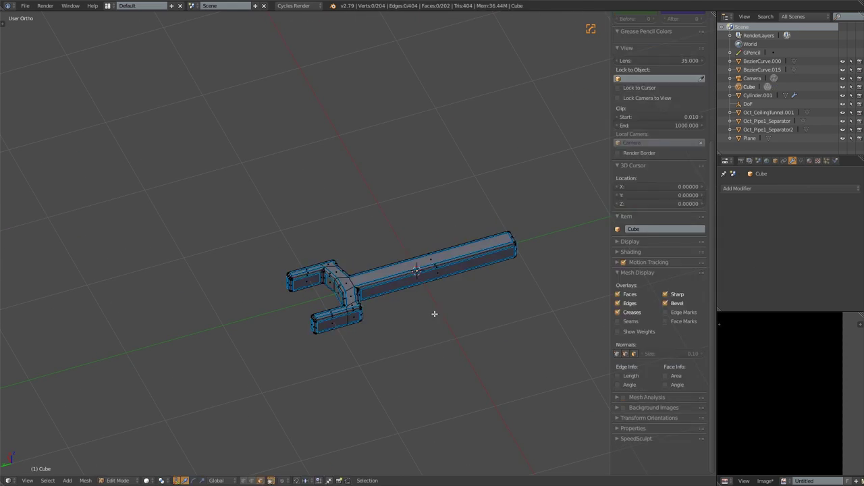
left_click(775, 162)
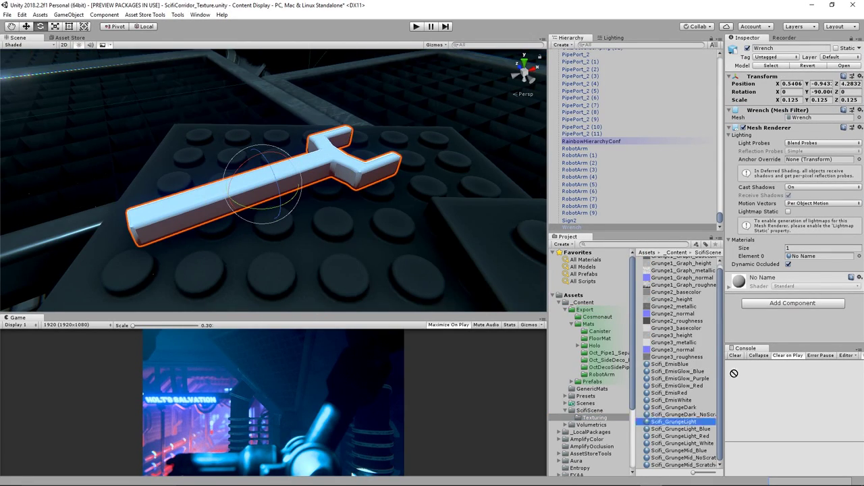
Make the Wrench a prefab in the Prefabs folder and view the corridor floor
left_click_drag(597, 386, 593, 382)
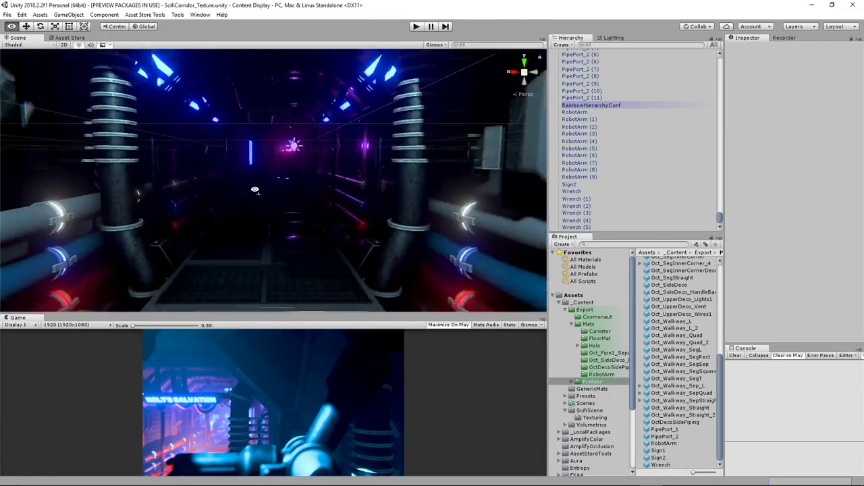
right_click_drag(255, 189, 328, 193)
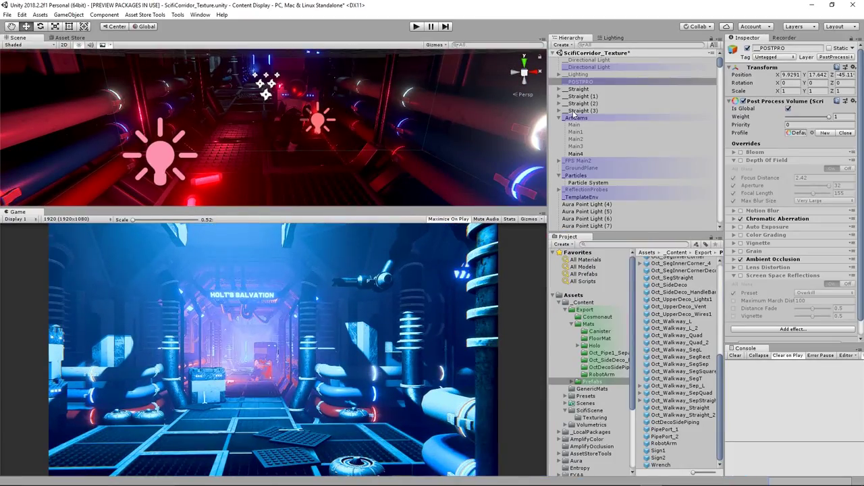
Adjust the Main4 camera's Amplify Color Effect exposure and LUT blend amount
left_click(579, 175)
left_click(574, 125)
left_click(575, 154, "shift")
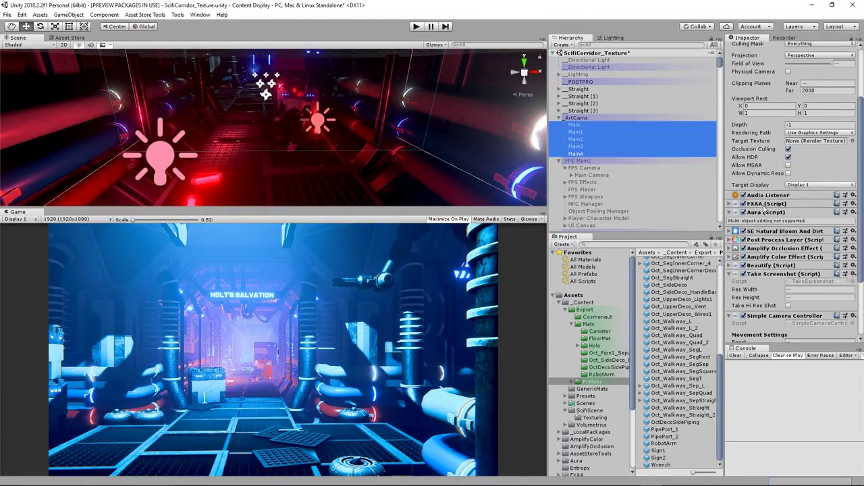
left_click(575, 154)
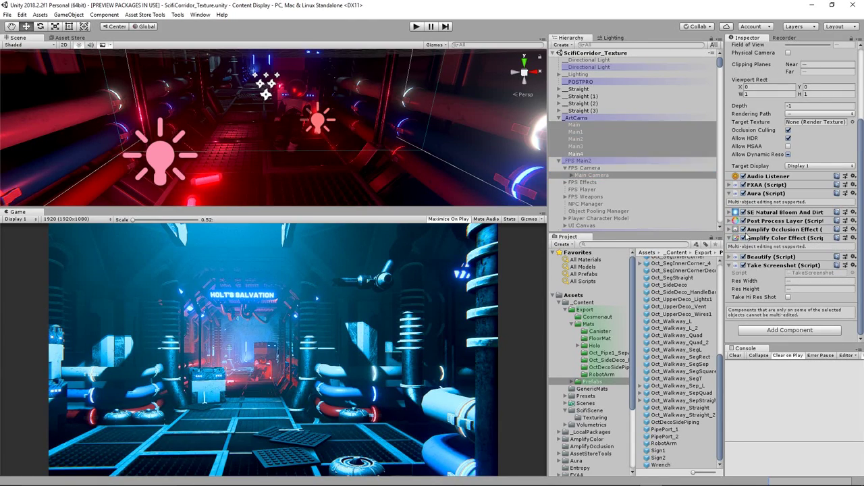
left_click(736, 165)
left_click_drag(743, 193, 783, 199)
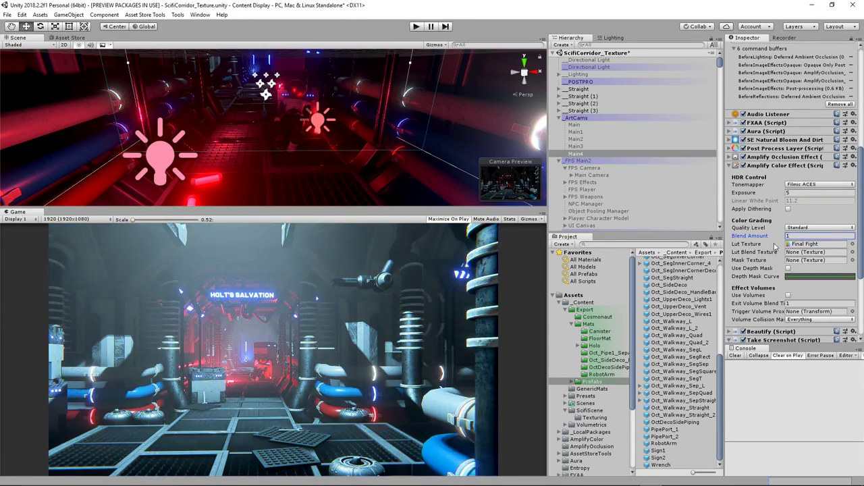
left_click_drag(770, 236, 765, 252)
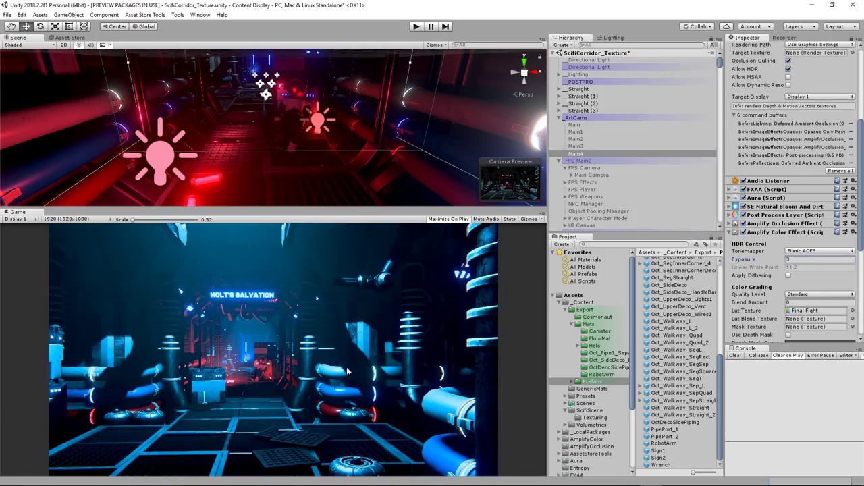
Select the FPS Main2 camera rig and preview the graded corridor in Play mode
left_click(574, 125)
left_click(576, 147, "shift")
left_click(591, 175, "ctrl")
left_click(836, 238)
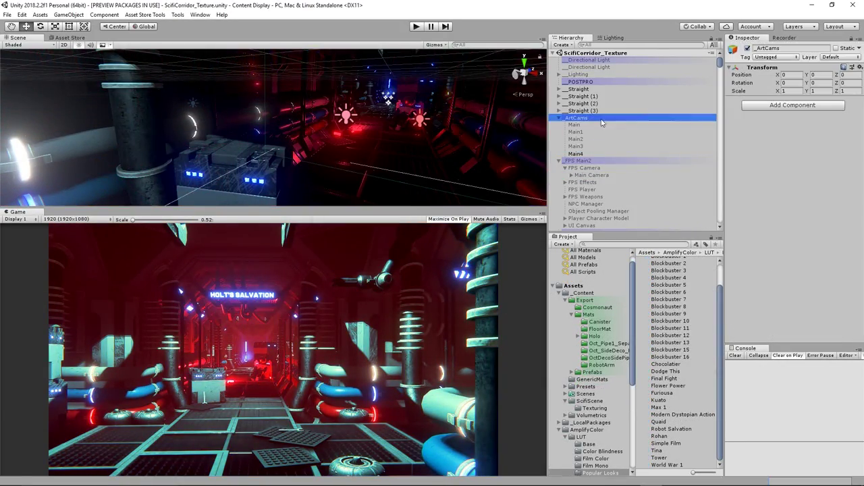
left_click(578, 161)
left_click(416, 27)
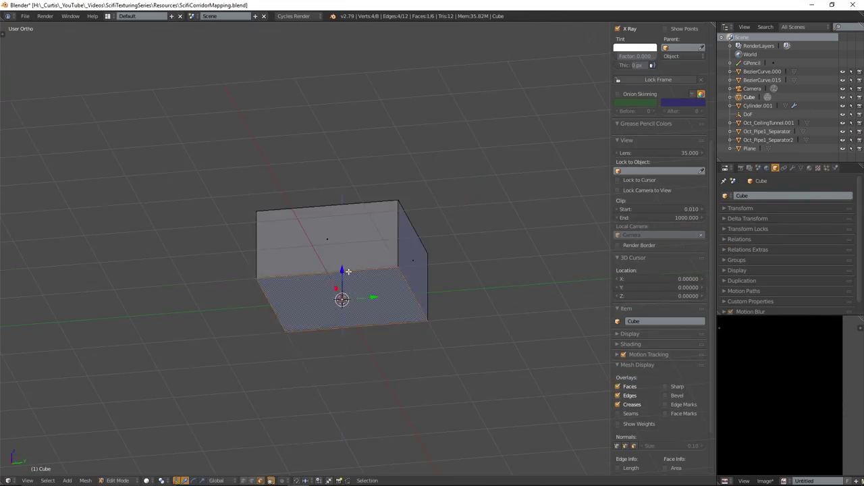
Extrude the box face by 7 and inset the top face into a frame rim
type("e7")
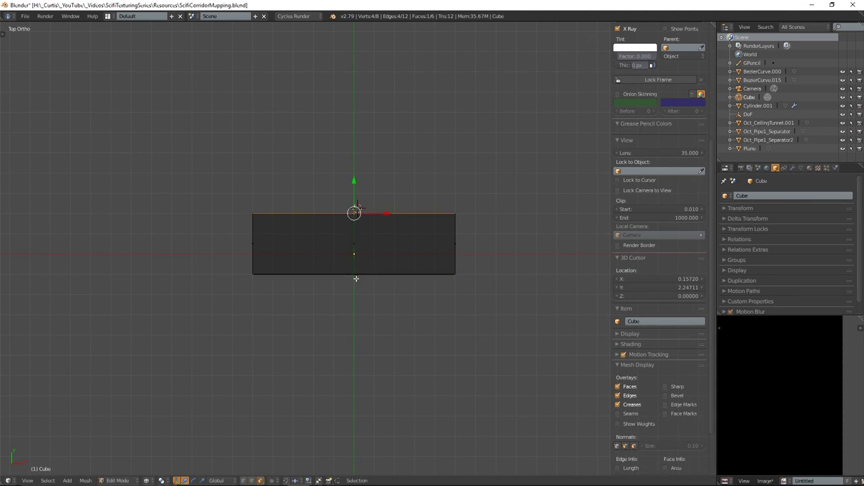
key("KP_7")
key("i")
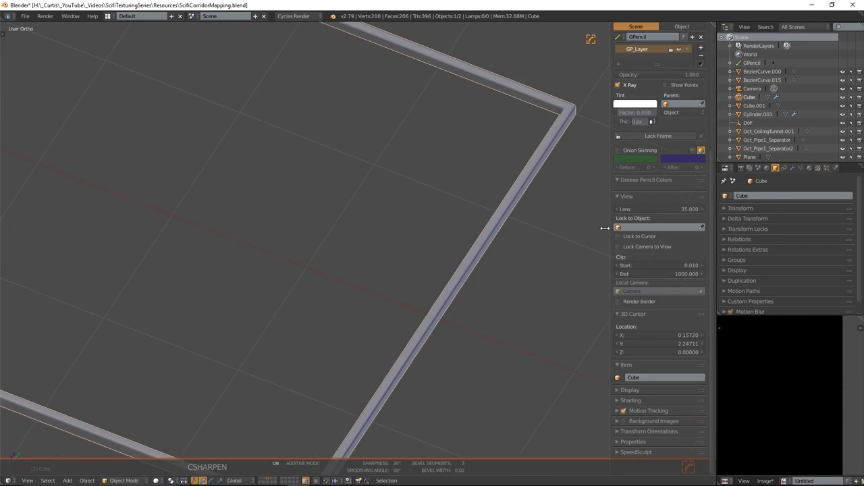
key("ctrl+s")
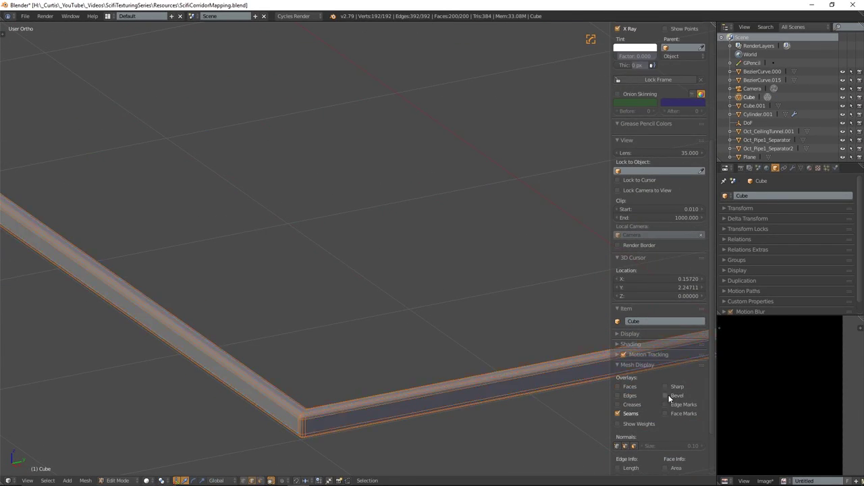
Snap the 3D cursor to the world origin and apply rotation and scale to the frame
mouse_move(350, 251)
middle_mouse_down()
mouse_move(422, 264)
mouse_move(327, 257)
mouse_move(382, 314)
middle_mouse_up()
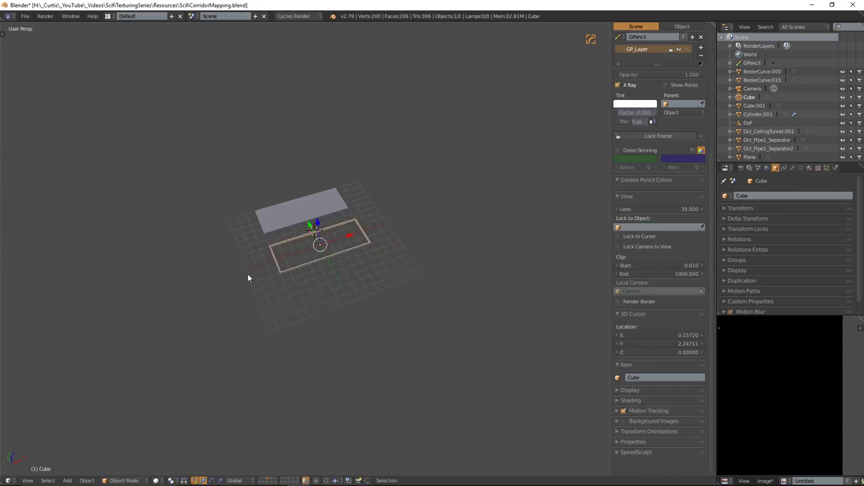
key("shift+s")
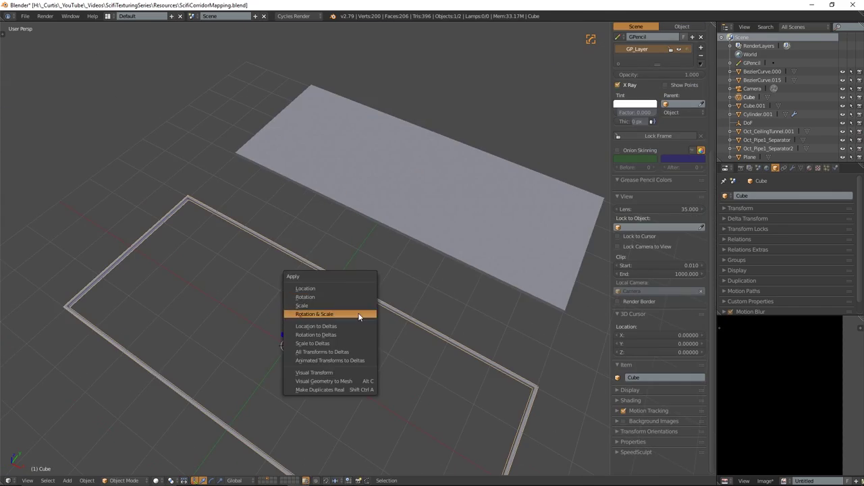
left_click(358, 313)
left_click(762, 196)
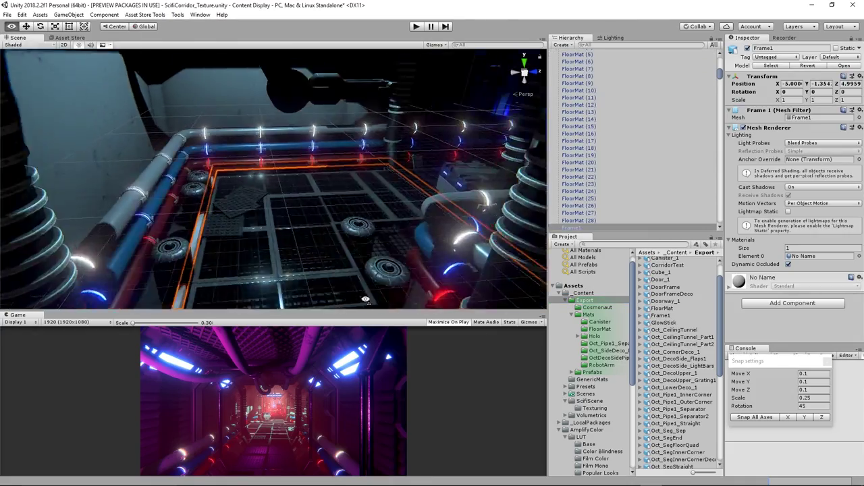
Focus on the two wall frames by the pipes and duplicate them with Ctrl+D
left_click_drag(309, 179, 210, 208, "alt")
key("f")
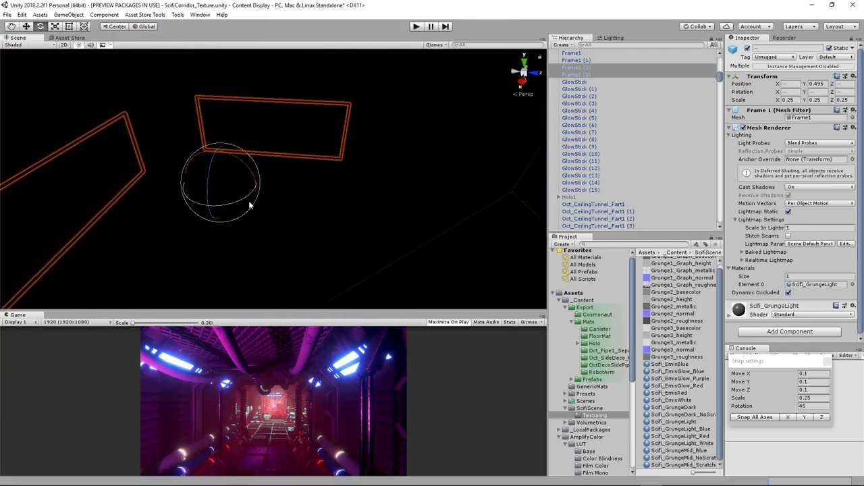
mouse_move(248, 200)
right_mouse_down()
mouse_move(180, 184)
mouse_move(336, 171)
right_mouse_up()
right_click_drag(540, 200, 191, 131)
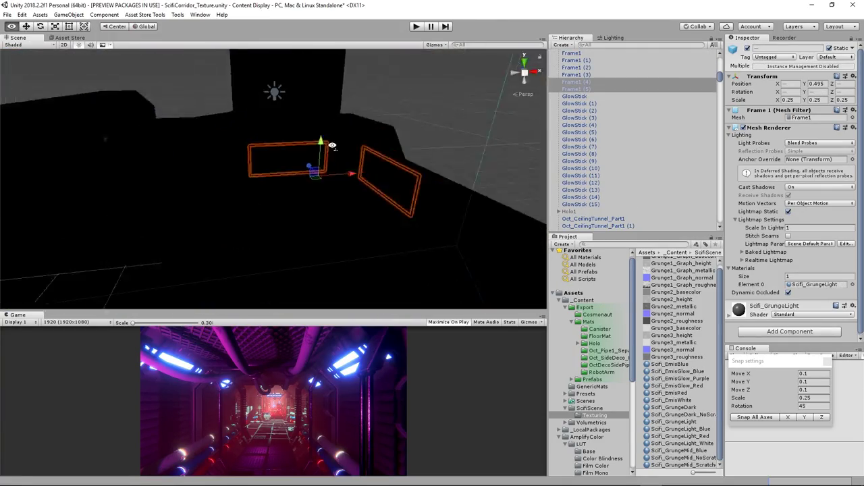
key("f")
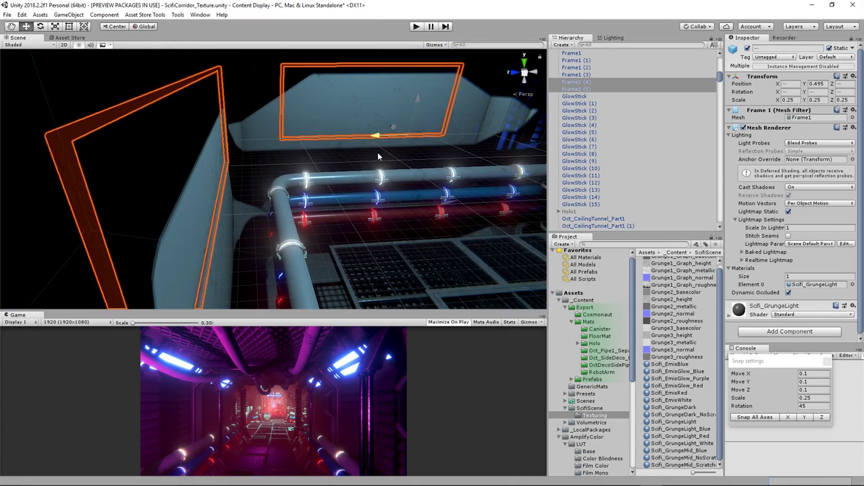
key("ctrl+d")
mouse_move(378, 156)
right_mouse_down()
mouse_move(82, 160)
mouse_move(188, 149)
mouse_move(115, 143)
right_mouse_up()
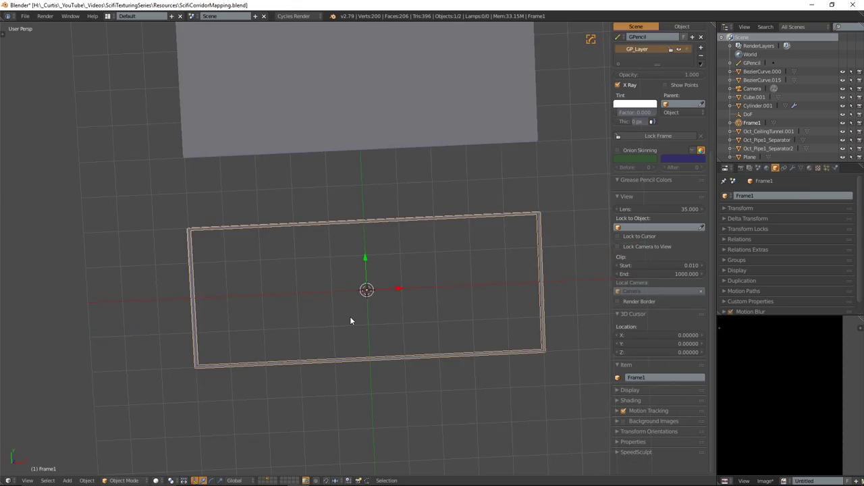
Move Plane.001's edges to stretch it into a thin rectangular panel
key("shift+a")
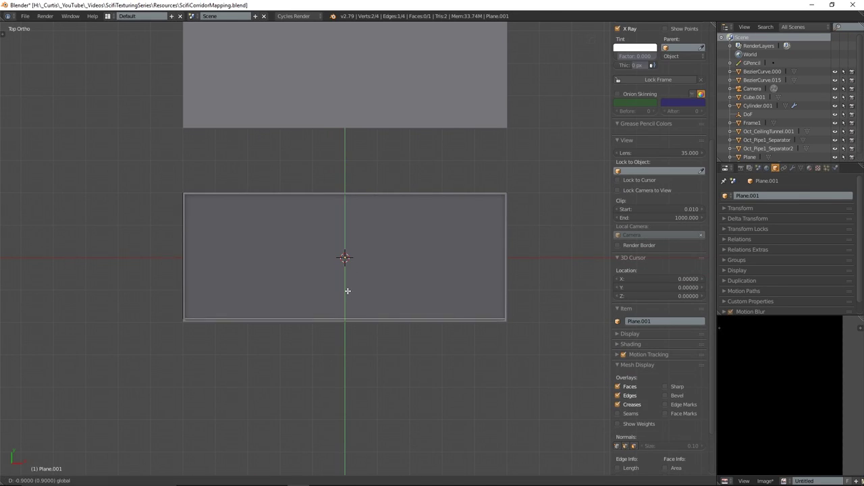
left_click(347, 290)
scroll(393, 376, "up", 5)
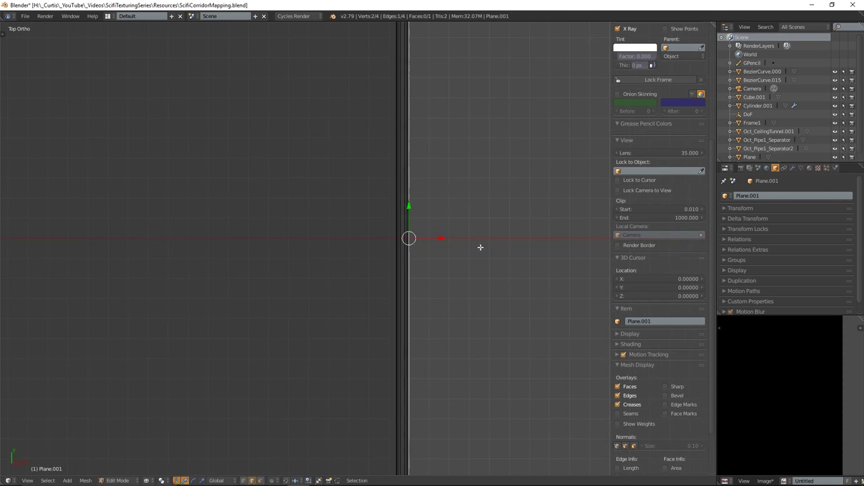
left_click(423, 242)
scroll(381, 223, "down", 3)
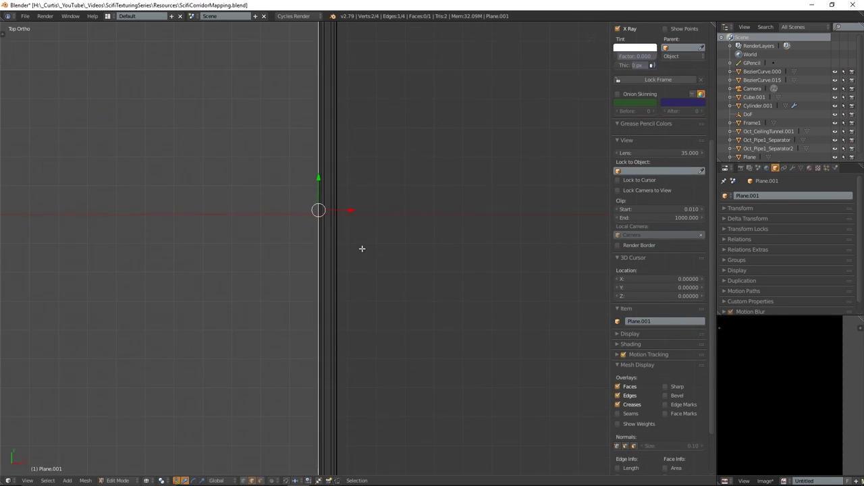
middle_click_drag(381, 222, 359, 285)
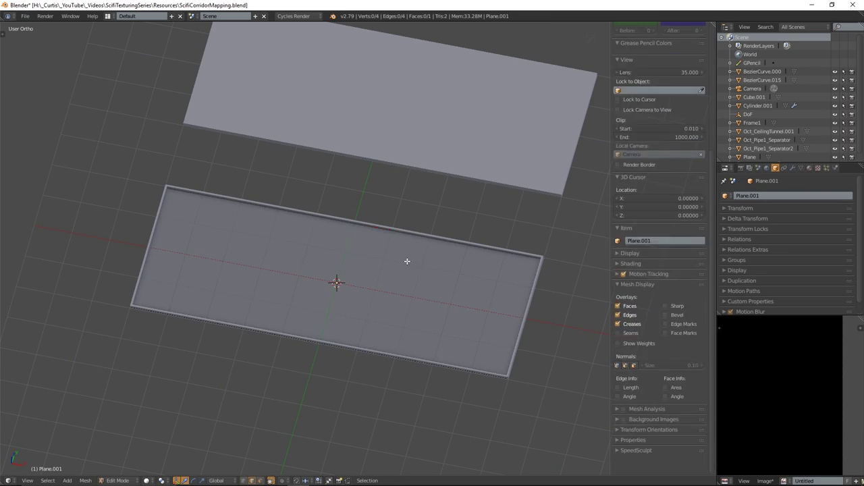
Select all the plane's faces and UV-unwrap them with Follow Active Quads
key("a")
key("u")
left_click(441, 308)
key("Return")
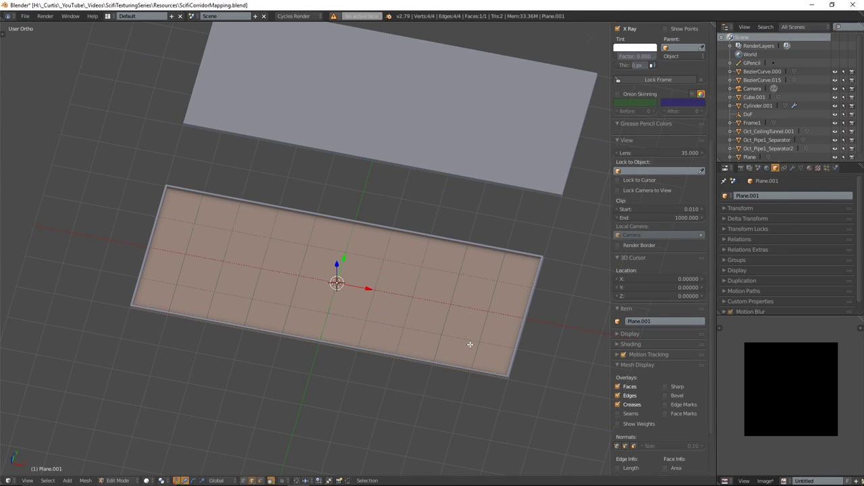
key("u")
left_click(470, 368)
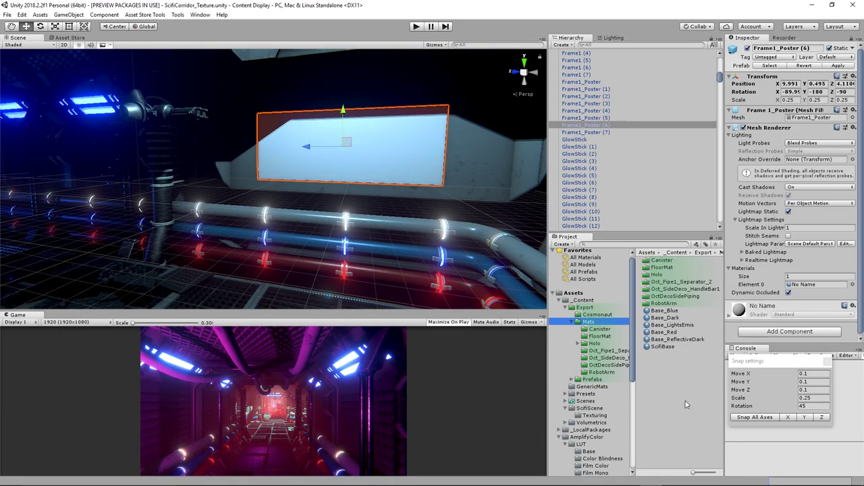
Create a PosterBase material in a new Mats/Frame1Poster folder and run the corridor in Play mode
right_click(677, 320)
mouse_move(702, 95)
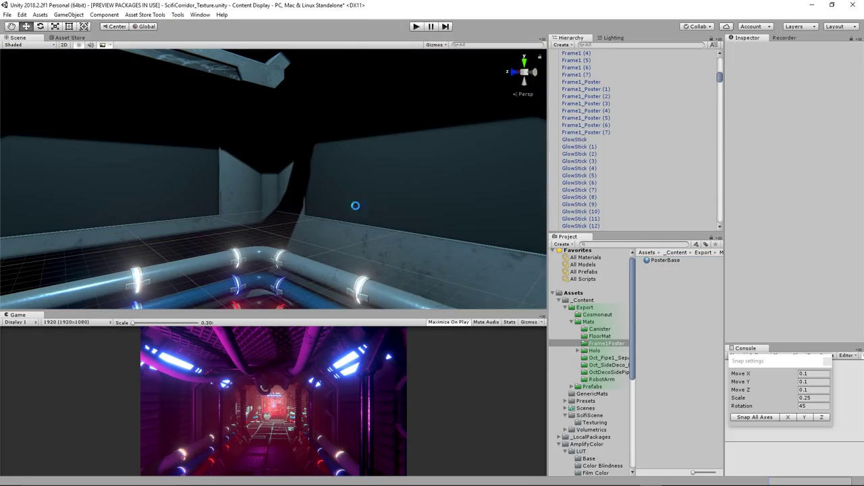
left_click(415, 27)
left_click(415, 29)
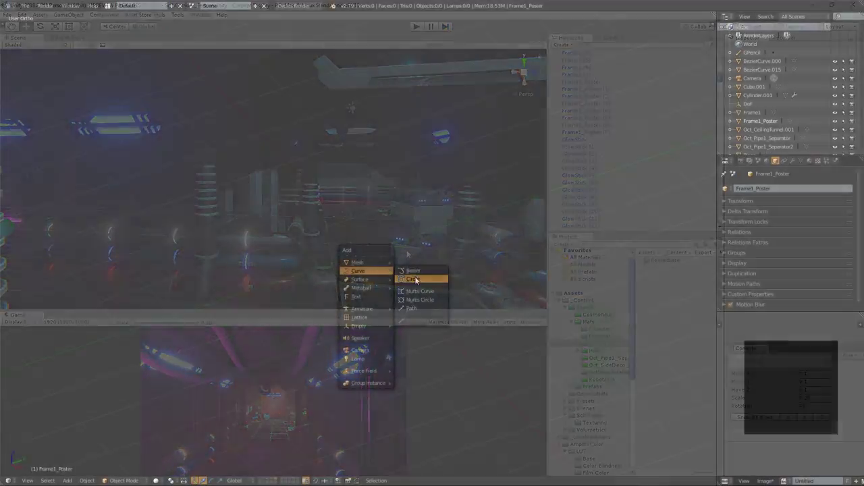
left_click(415, 279)
Bevel the circle curve and duplicate it upward into a stack of rings
left_click(801, 161)
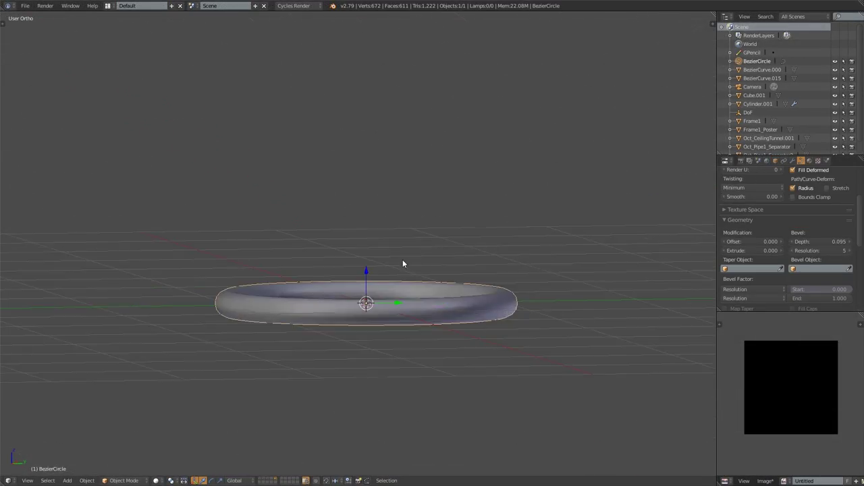
key("KP_1")
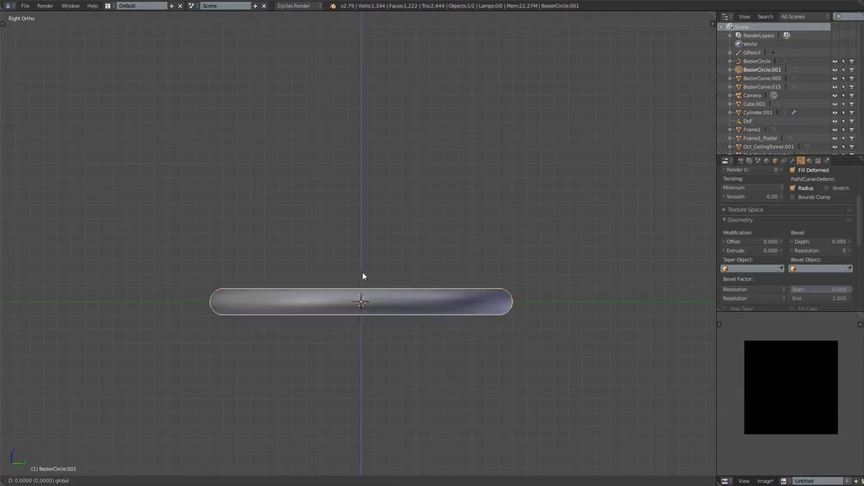
key("shift+d")
left_click(363, 243)
key("shift+r")
key("shift+r")
middle_click_drag(363, 216, 411, 260)
Add a Bezier curve and shape its control points into the winding cable path
key("shift+a")
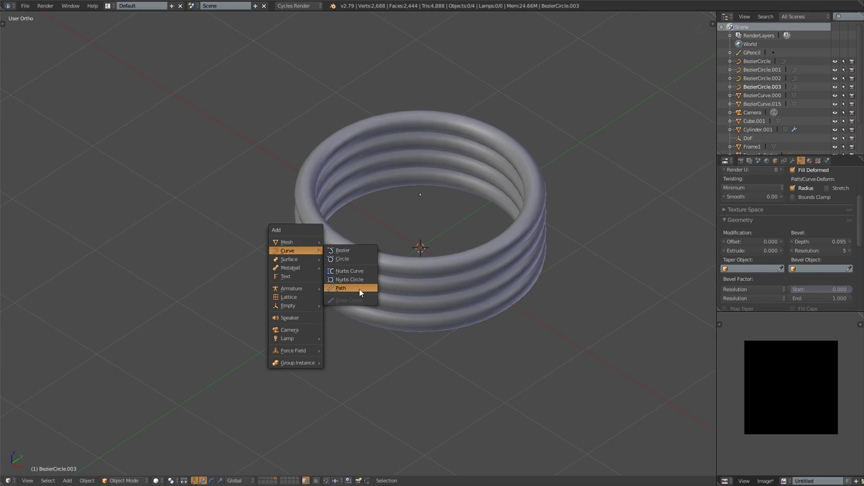
left_click(360, 288)
key("KP_7")
key("Tab")
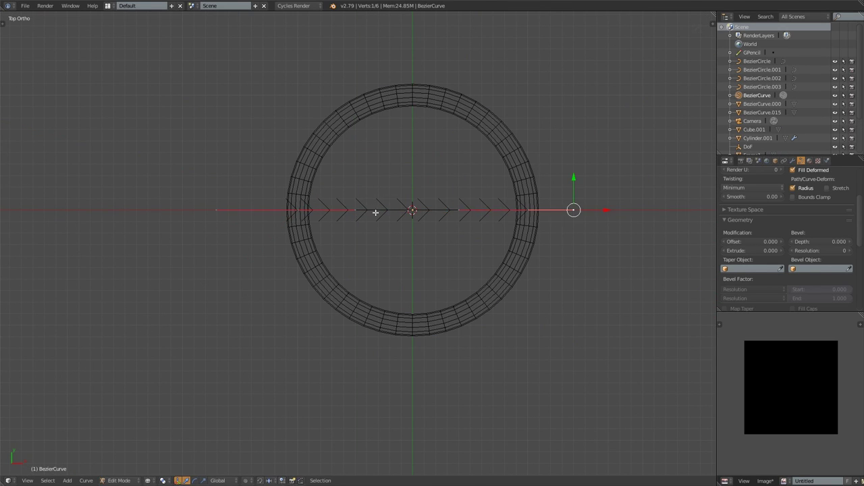
scroll(833, 255, "up", 1)
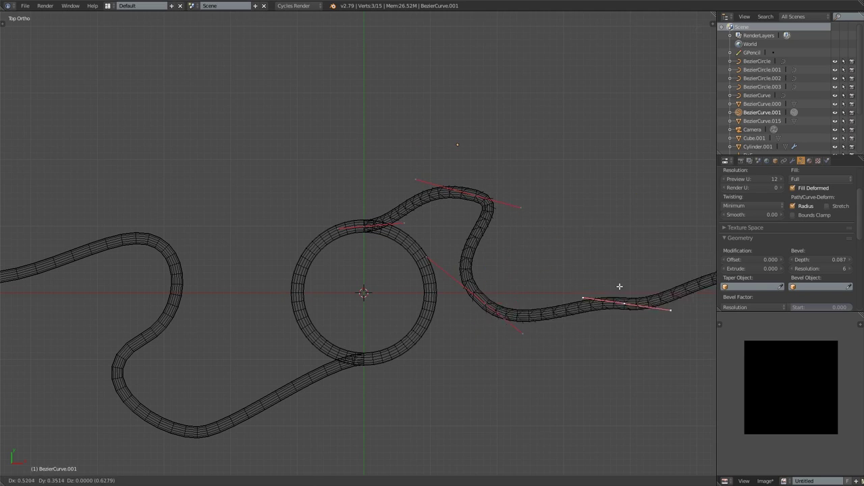
left_click(560, 294)
middle_click_drag(560, 294, 535, 217)
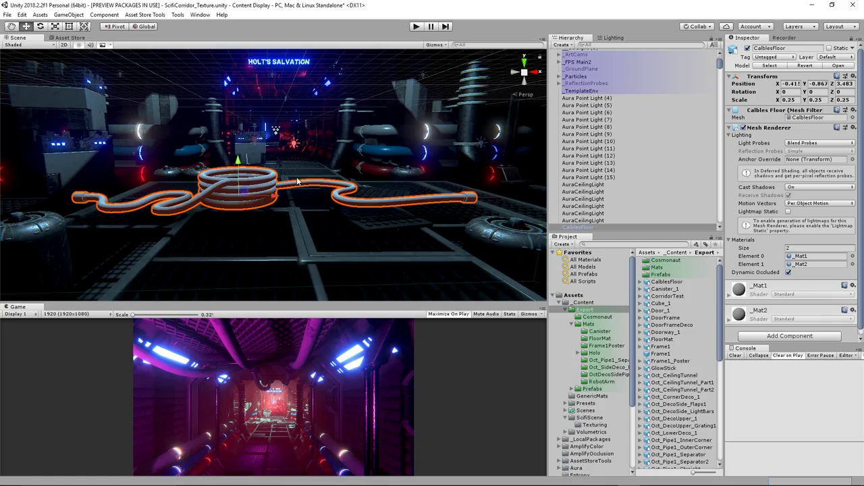
Place the coil on the floor and assign Scifi_GrungeLight and new Scifi_GrungeLight_Cable to CablesFloor
scroll(297, 181, "up", 3)
mouse_move(297, 181)
left_mouse_down("alt")
mouse_move(331, 167)
mouse_move(248, 169)
left_mouse_up("alt")
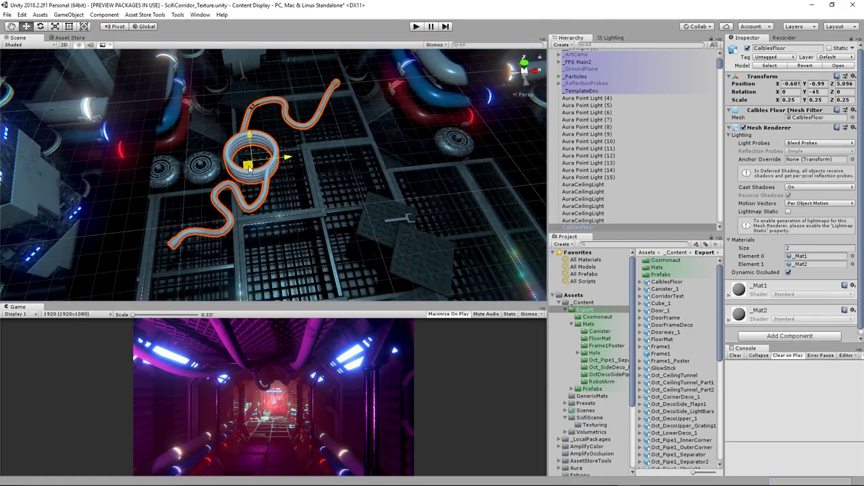
left_click(594, 424)
left_click(687, 422)
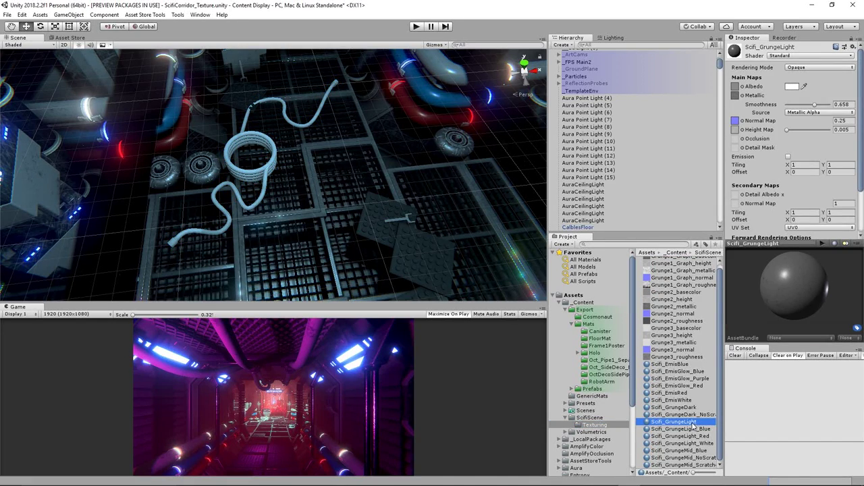
type("Scifi_GrungeLight_Cable")
left_click(257, 156)
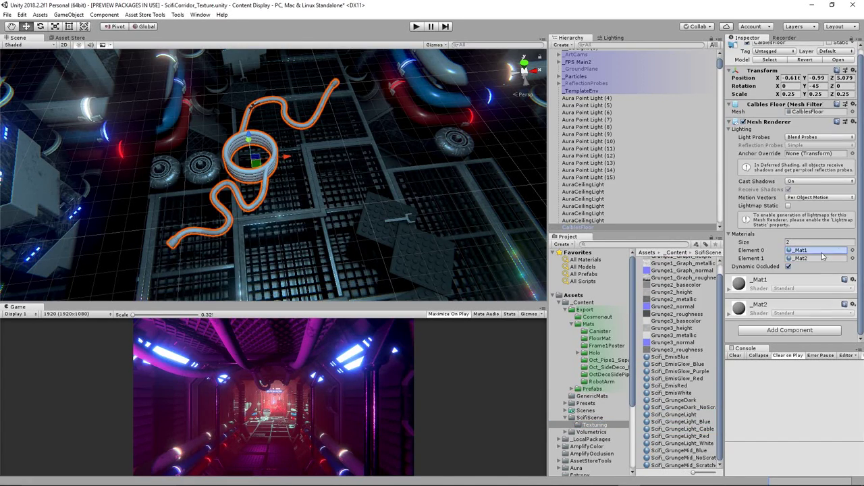
left_click(681, 428)
left_click(791, 81)
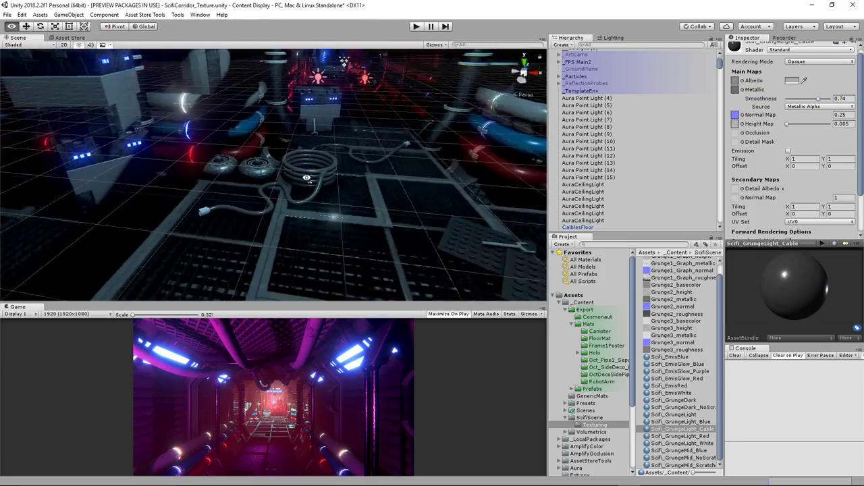
left_click(160, 228)
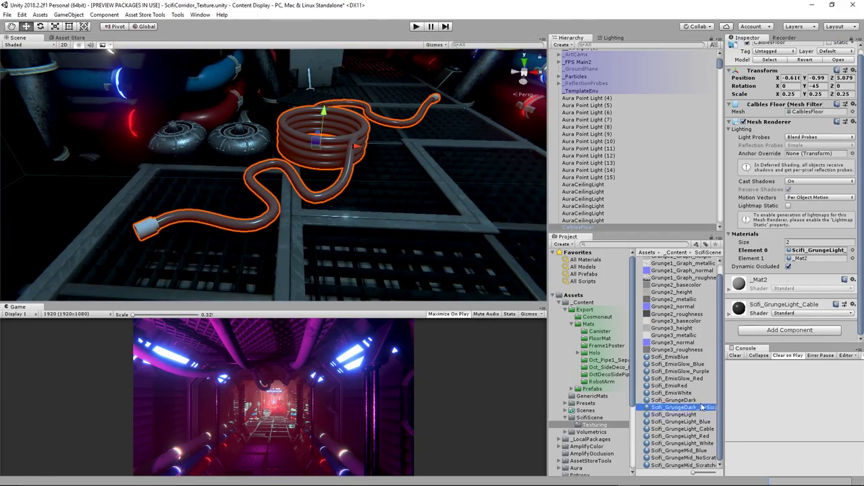
Duplicate the cable and rotate the copies to new angles across the floor
left_click_drag(702, 407, 405, 247)
right_click_drag(405, 247, 365, 231)
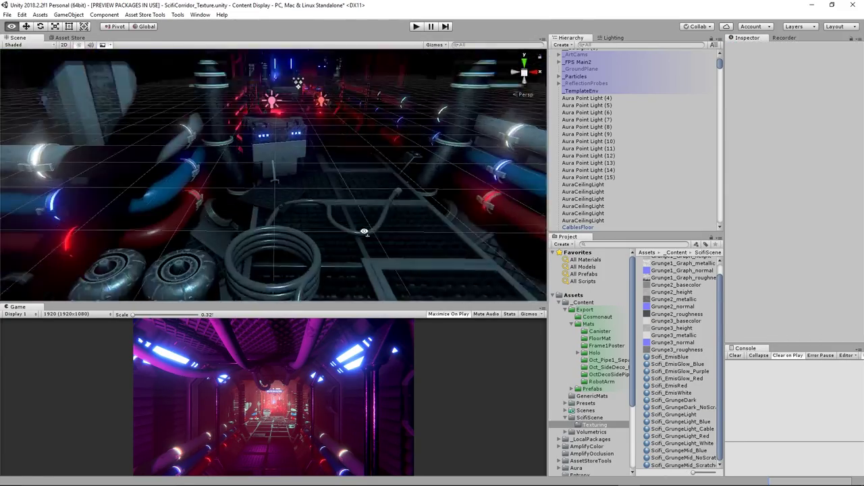
left_click(365, 232)
key("f")
left_click_drag(364, 231, 512, 158, "alt")
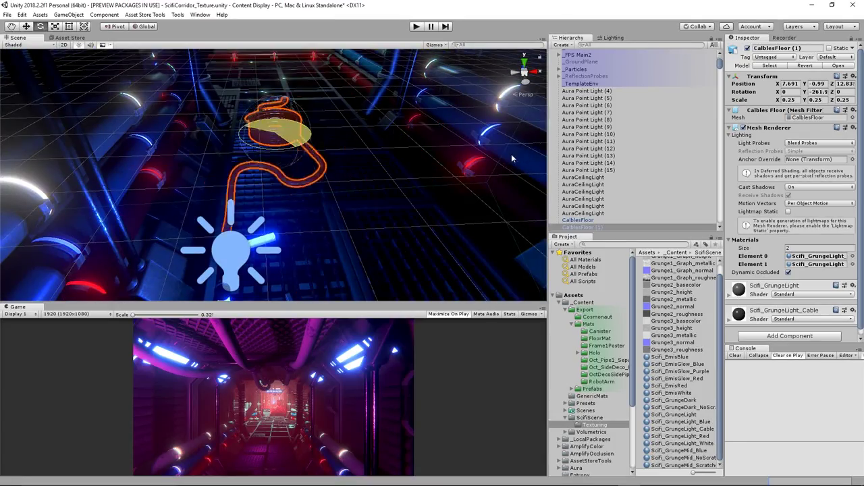
right_click_drag(511, 158, 331, 297, "alt")
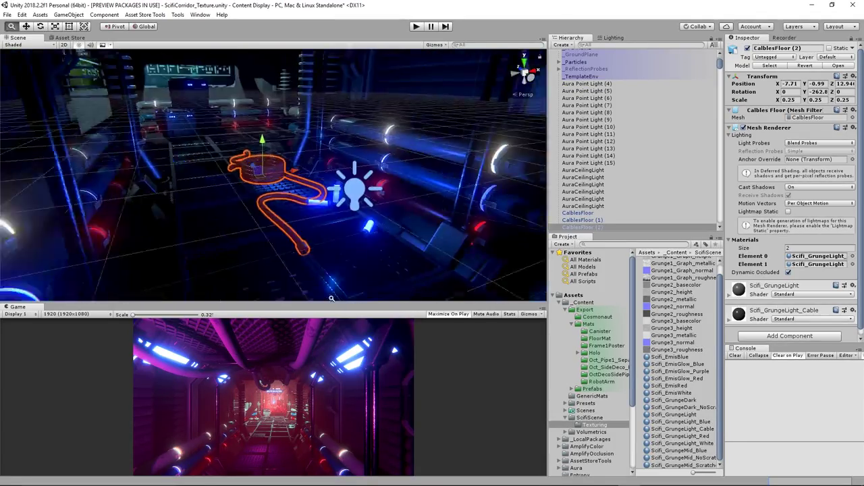
key("e")
mouse_move(192, 164)
left_mouse_down("alt")
mouse_move(270, 216)
mouse_move(332, 199)
left_mouse_up("alt")
left_click(332, 199)
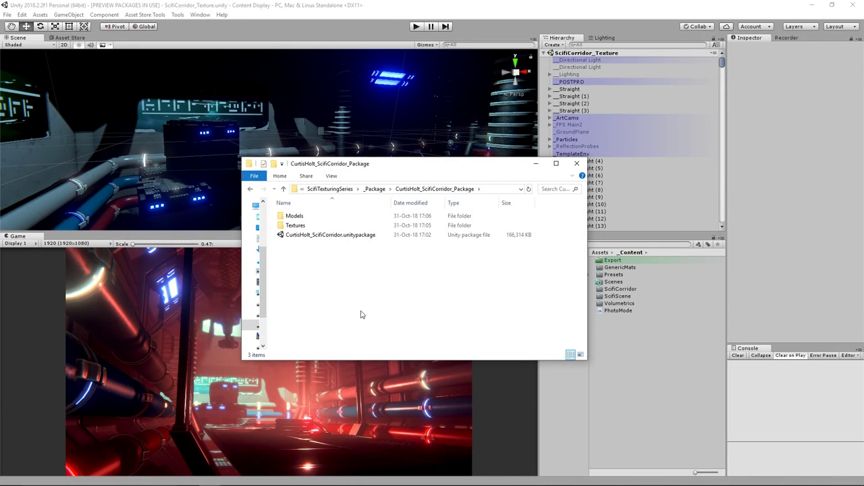
Select the corridor .unitypackage file in the package folder beside Models and Textures
left_click_drag(330, 260, 300, 216)
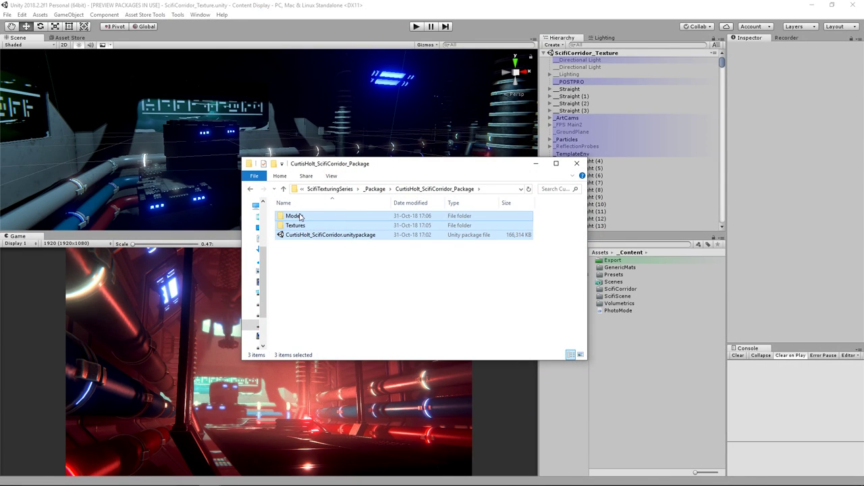
left_click(306, 258)
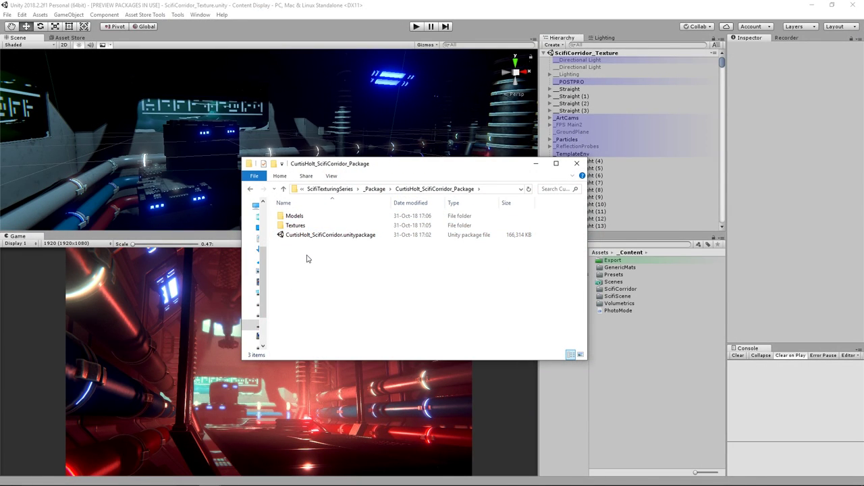
left_click(329, 238)
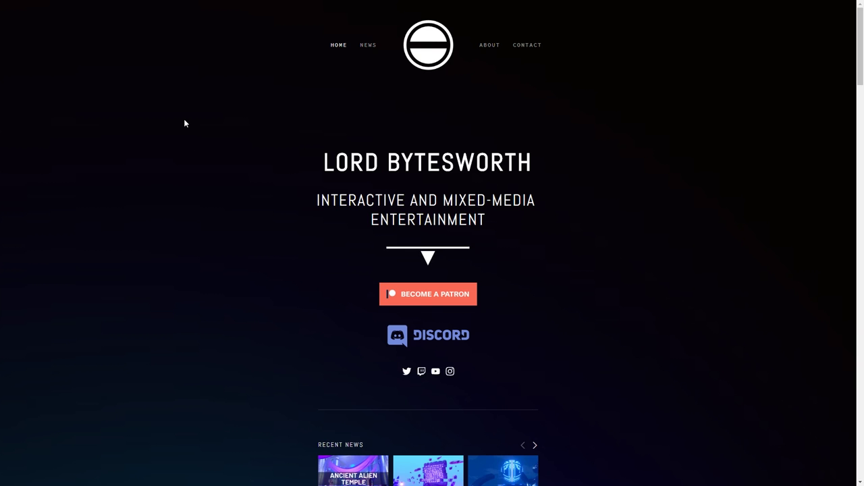
Scroll down the Lord Bytesworth site past YouTube Channels and Video Games to Asset Packs
scroll(184, 132, "down", 1)
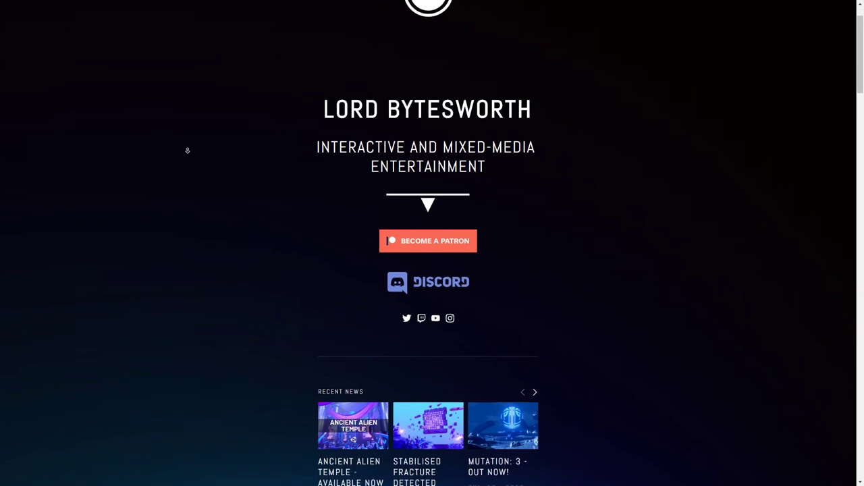
scroll(185, 135, "down", 1)
scroll(185, 139, "down", 1)
scroll(187, 146, "down", 1)
scroll(187, 146, "down", 1)
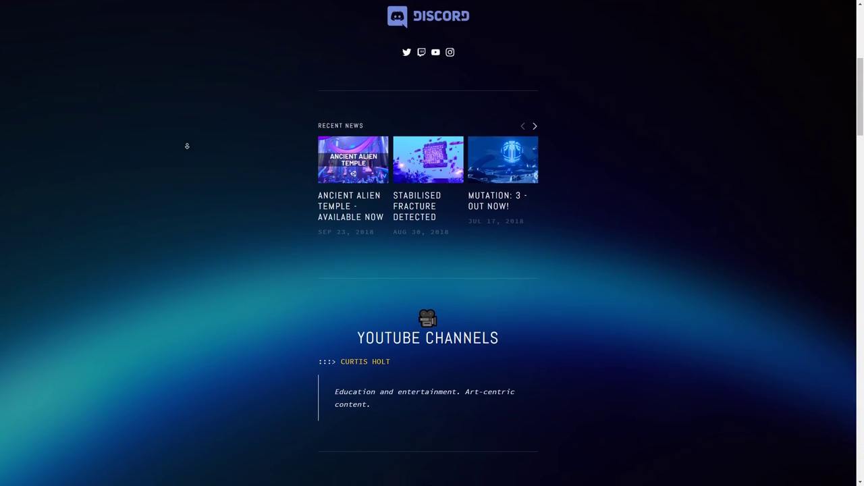
scroll(187, 146, "down", 1)
scroll(187, 146, "down", 1)
scroll(187, 146, "down", 1)
scroll(187, 145, "down", 1)
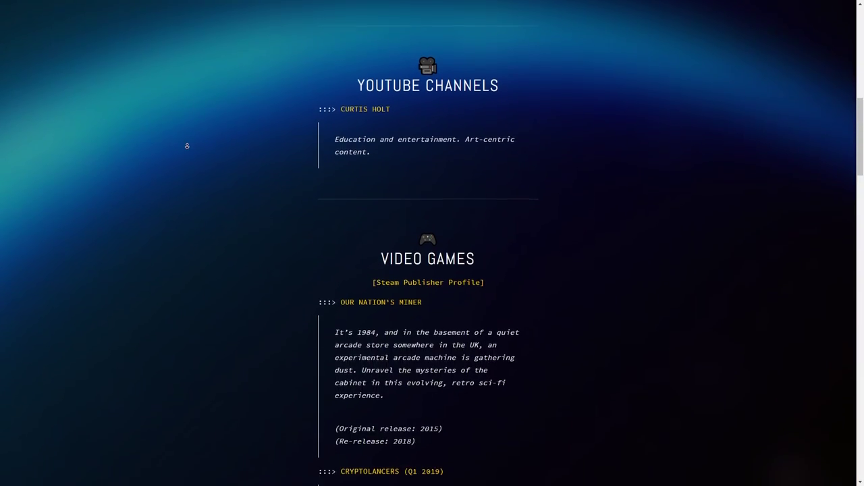
scroll(187, 145, "down", 1)
scroll(187, 146, "down", 1)
scroll(187, 146, "down", 1)
scroll(187, 145, "down", 1)
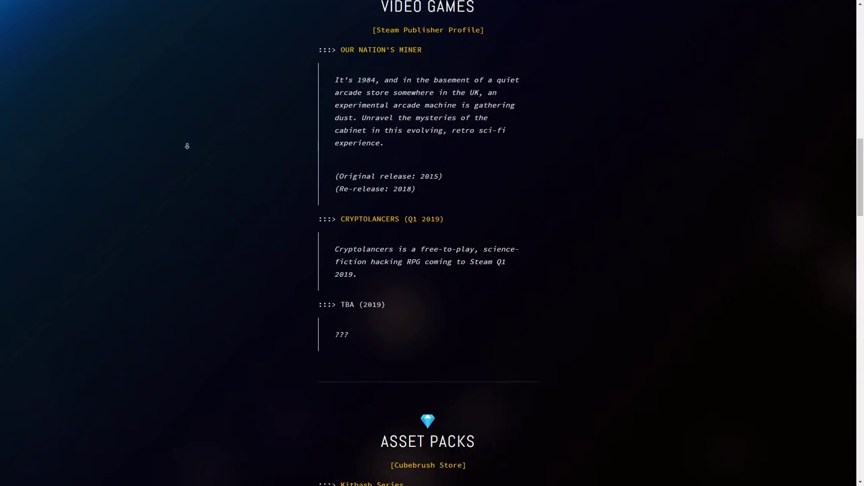